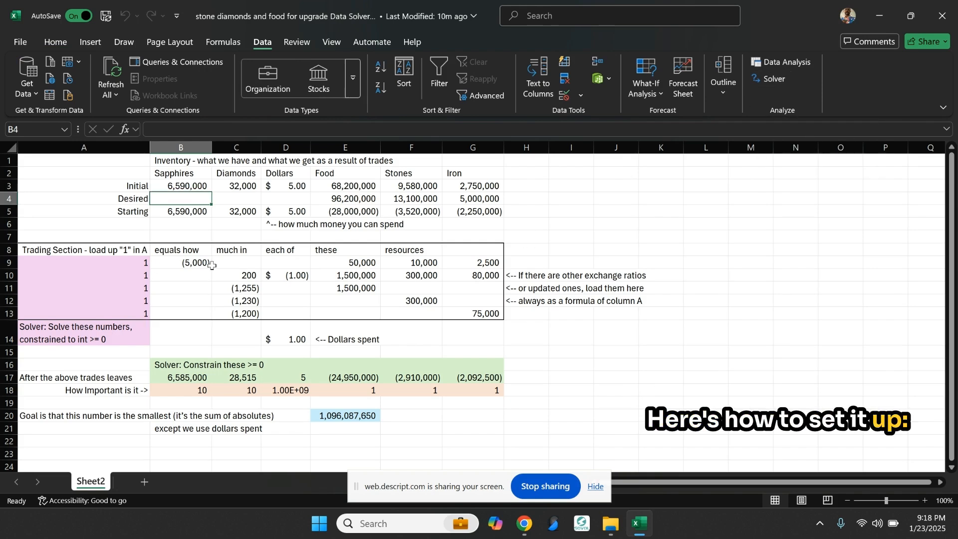
# Review the initial inventory amounts for each resource in row 3
pyautogui.press('Up')
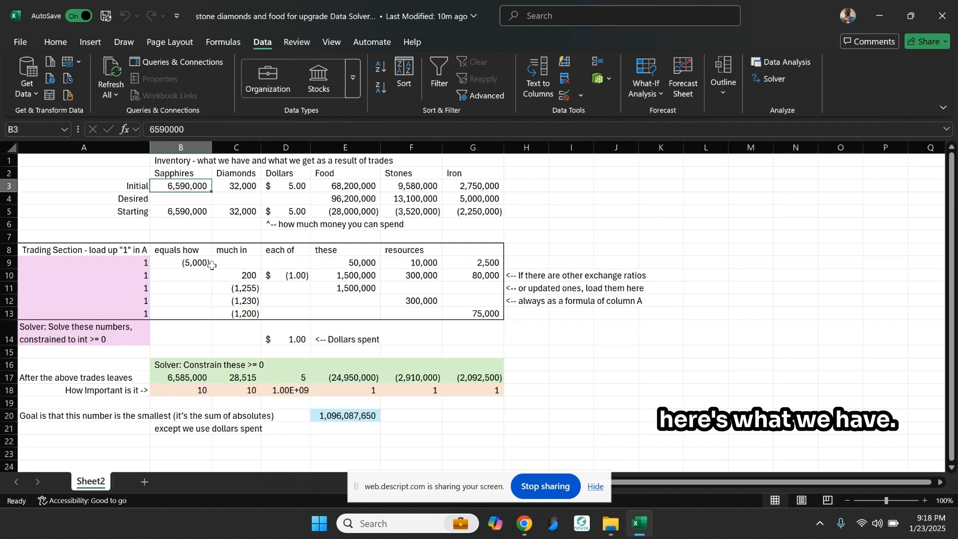
pyautogui.press('Right')
pyautogui.press('Right')
pyautogui.press('Right')
pyautogui.press('Right')
pyautogui.press('Right')
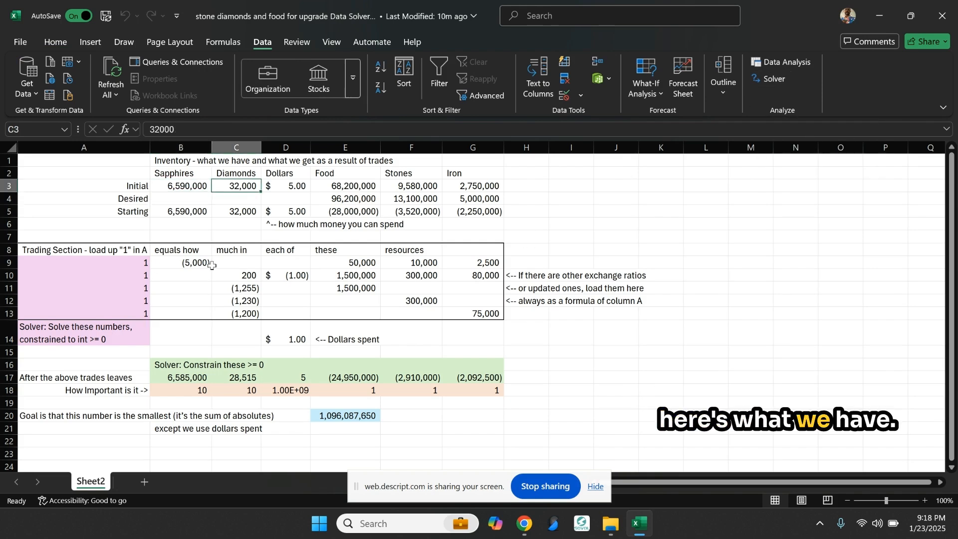
pyautogui.press('Left')
pyautogui.press('Left')
pyautogui.press('Left')
pyautogui.press('Down')
pyautogui.press('Up')
pyautogui.press('Right')
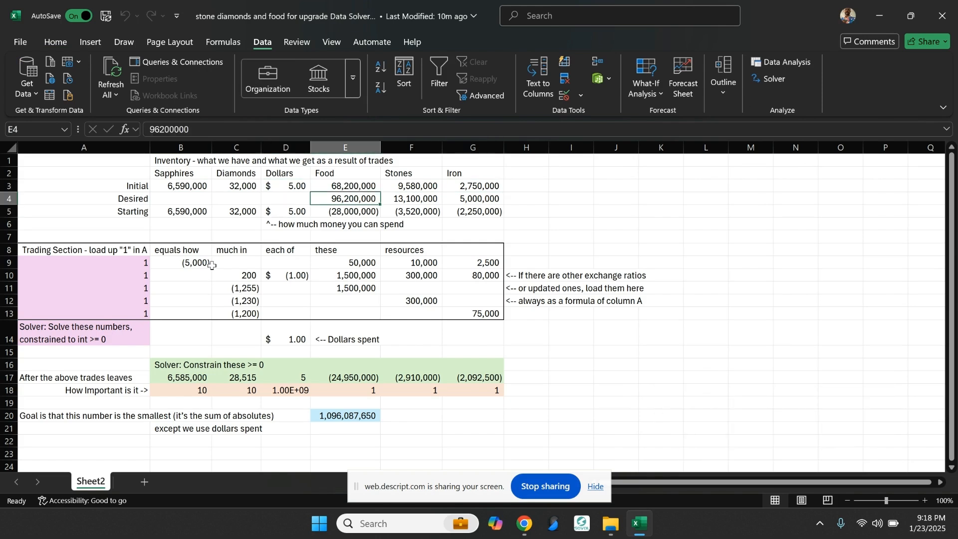
# Review the desired food, stones and iron amounts in row 4
pyautogui.press('Right')
pyautogui.press('Right')
pyautogui.press('Right')
pyautogui.press('Left')
pyautogui.press('Left')
pyautogui.press('Left')
pyautogui.press('Right')
pyautogui.press('Right')
pyautogui.press('Left')
pyautogui.press('Left')
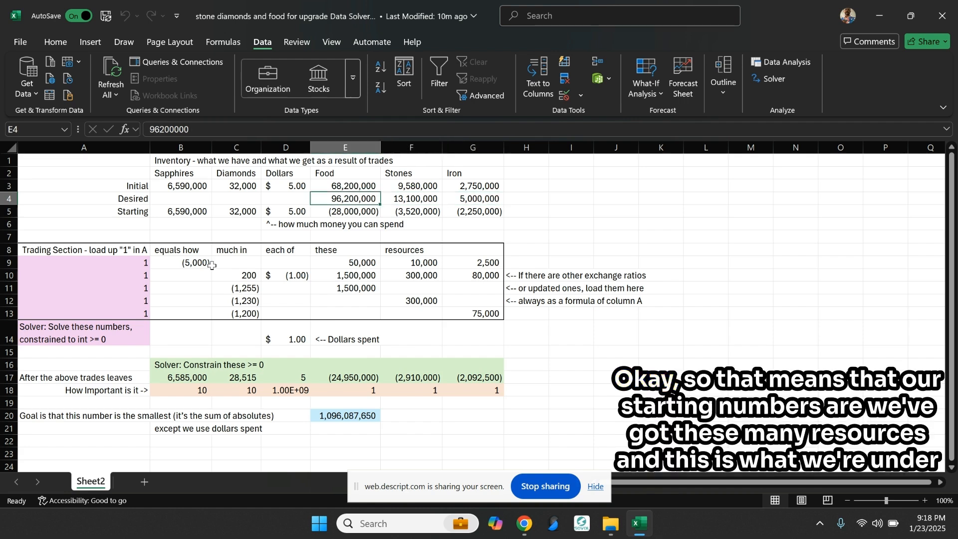
# Examine the row 5 starting-balance formulas that subtract the desired amounts from the initial inventory
pyautogui.press('Down')
pyautogui.press('Left')
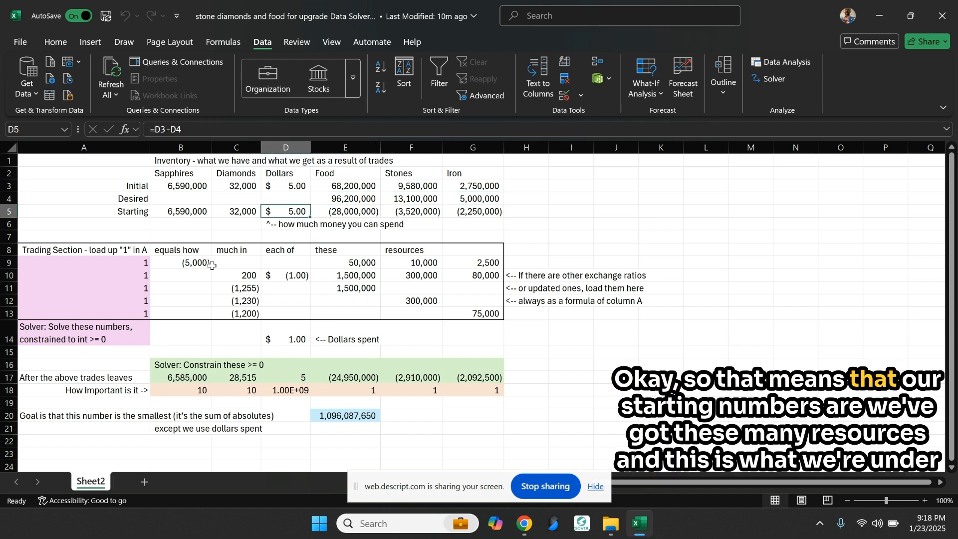
pyautogui.press('Left')
pyautogui.press('Left')
pyautogui.press('Right')
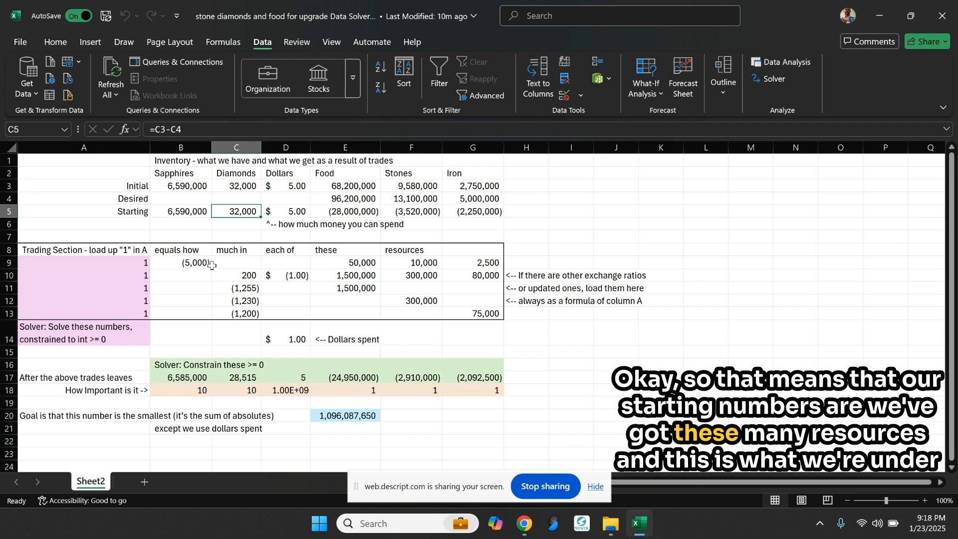
pyautogui.press('Right')
pyautogui.press('Right')
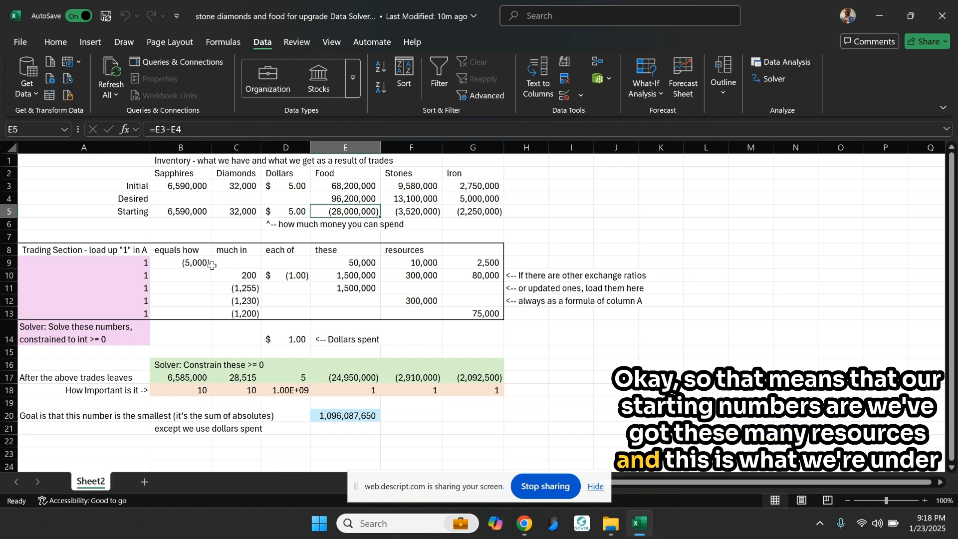
pyautogui.press('Right')
pyautogui.press('Right')
pyautogui.press('Left')
pyautogui.press('Left')
pyautogui.press('Right')
pyautogui.press('Right')
pyautogui.press('Left')
pyautogui.press('Left')
pyautogui.press('Right')
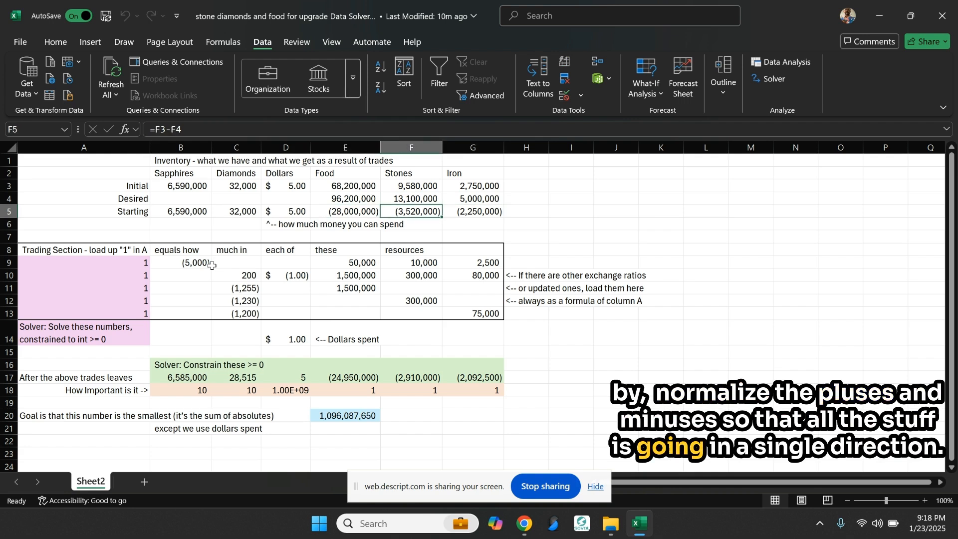
pyautogui.press('Right')
pyautogui.press('Left')
pyautogui.press('Left')
pyautogui.press('Right')
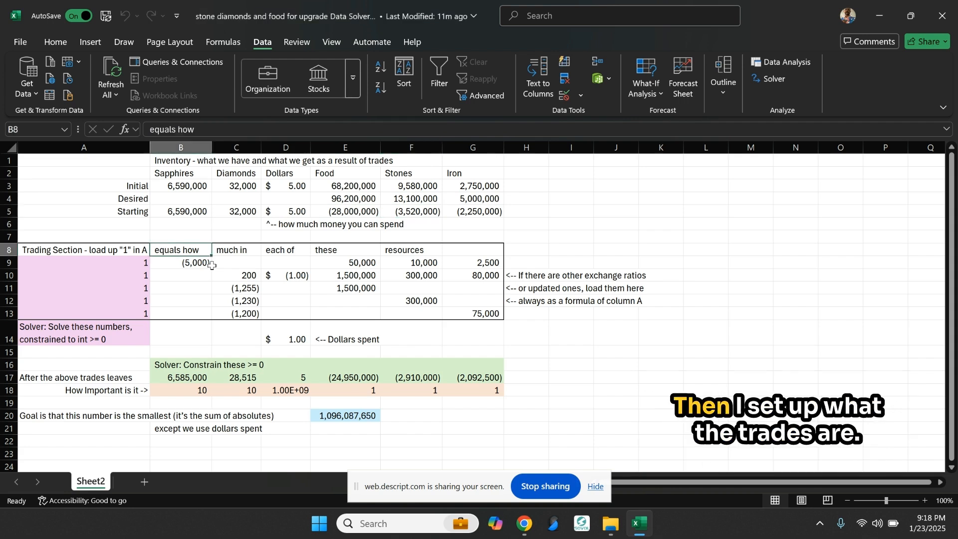
# Set all five trade counts in A9:A13 to 0
pyautogui.press('Left')
pyautogui.press('Down')
pyautogui.press('Down')
pyautogui.press('Down')
pyautogui.press('Down')
pyautogui.press('Down')
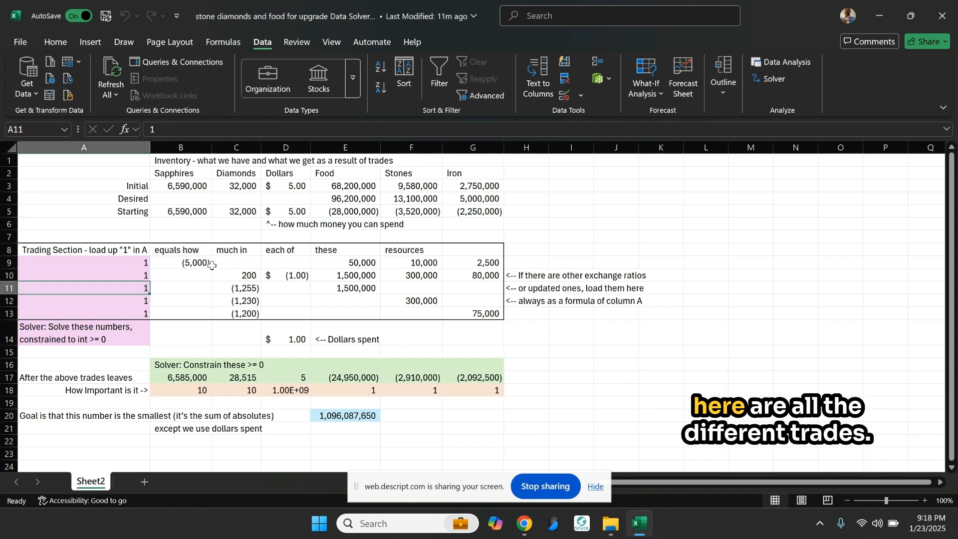
pyautogui.press('Up')
pyautogui.press('Up')
pyautogui.press('Up')
pyautogui.press('Up')
pyautogui.write('0')
pyautogui.press('Return')
pyautogui.write('0')
pyautogui.press('Return')
pyautogui.write('0')
pyautogui.press('Return')
pyautogui.write('0')
pyautogui.press('Return')
pyautogui.write('0')
pyautogui.press('Return')
pyautogui.press('Up')
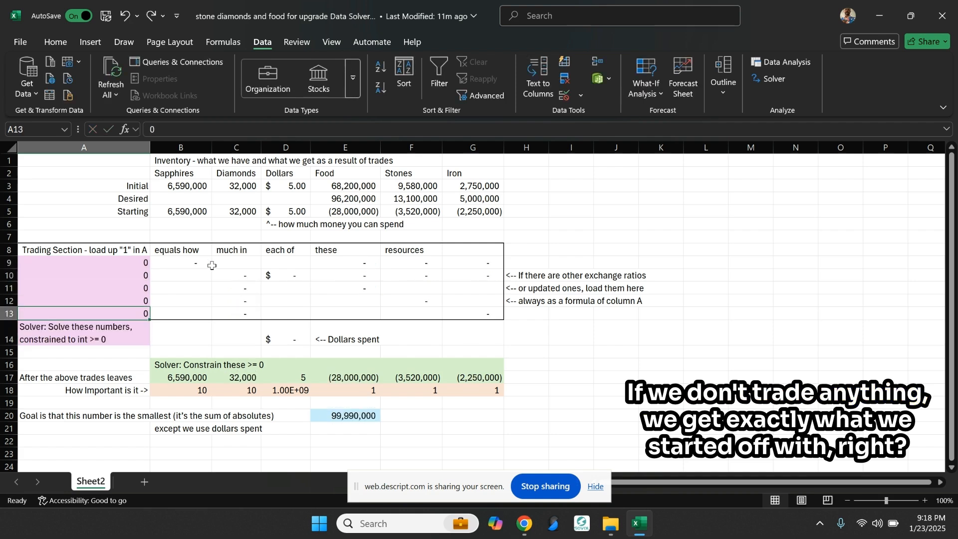
# Examine the row 17 totals that show what each resource amounts to after the trades
pyautogui.press('Right')
pyautogui.press('Right')
pyautogui.press('Down')
pyautogui.press('Down')
pyautogui.press('Down')
pyautogui.press('Down')
pyautogui.press('Right')
pyautogui.press('Right')
pyautogui.press('Left')
pyautogui.press('Left')
pyautogui.press('Left')
pyautogui.press('Left')
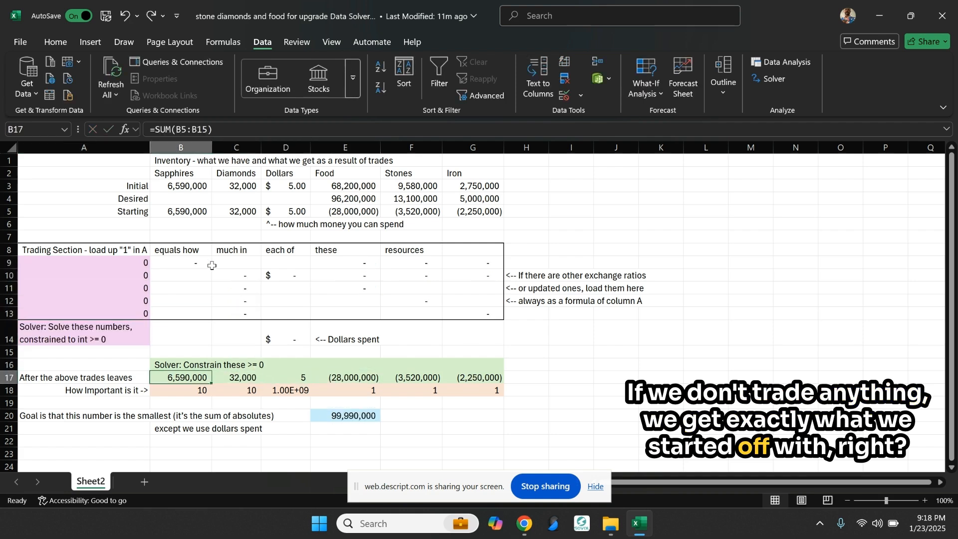
# Set the count of the sapphire trade in A9 to 1
pyautogui.press('Up')
pyautogui.press('Up')
pyautogui.press('Up')
pyautogui.press('Up')
pyautogui.press('Up')
pyautogui.press('Up')
pyautogui.press('Up')
pyautogui.press('Up')
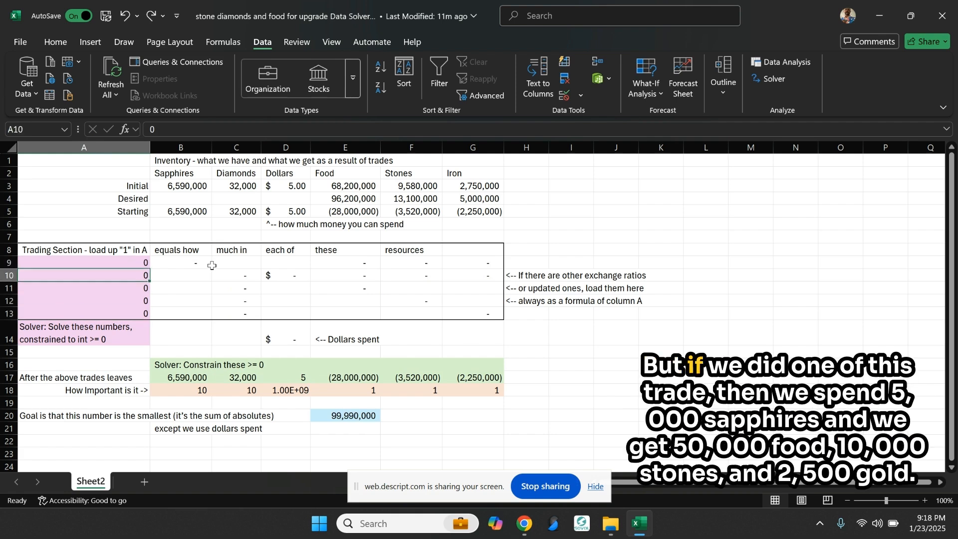
pyautogui.write('1')
pyautogui.press('Return')
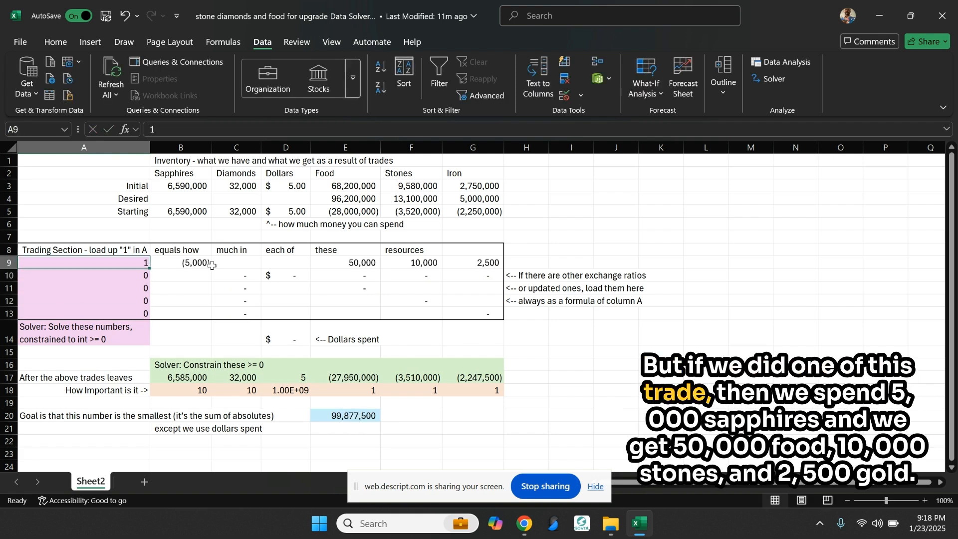
# Examine what one sapphire trade in row 9 costs and yields in food, stones and iron
pyautogui.press('Up')
pyautogui.press('Right')
pyautogui.press('Right')
pyautogui.press('Right')
pyautogui.press('Right')
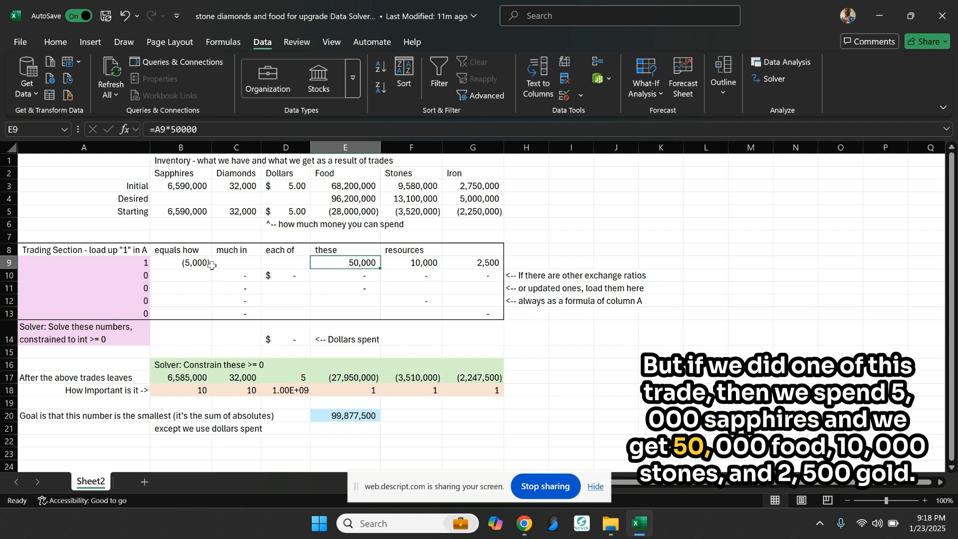
pyautogui.press('Right')
pyautogui.press('Right')
pyautogui.press('Down')
pyautogui.press('Left')
pyautogui.press('Left')
pyautogui.press('Left')
pyautogui.press('Left')
pyautogui.press('Left')
pyautogui.press('Left')
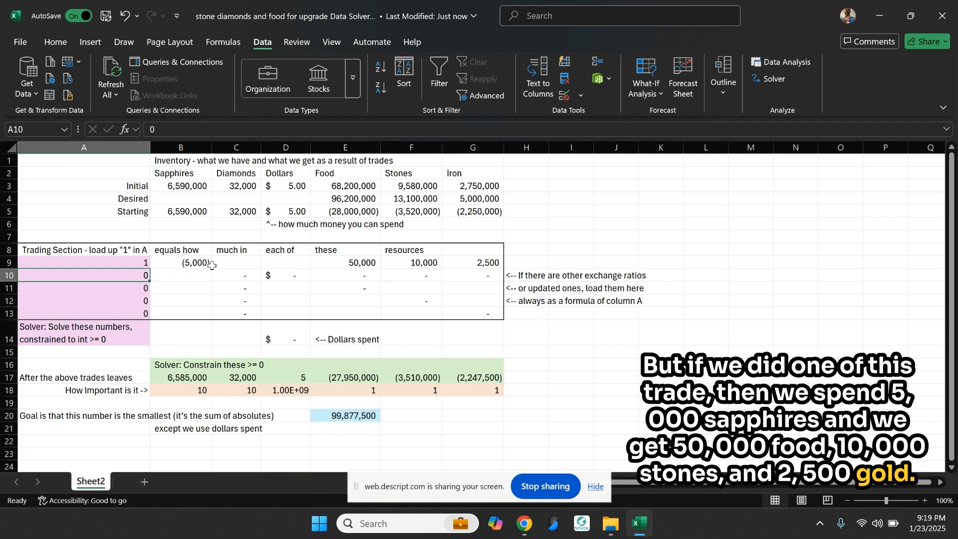
# Set the count of the dollar-pack trade in A10 to 1
pyautogui.press('Up')
pyautogui.press('Up')
pyautogui.press('Up')
pyautogui.press('Up')
pyautogui.press('Up')
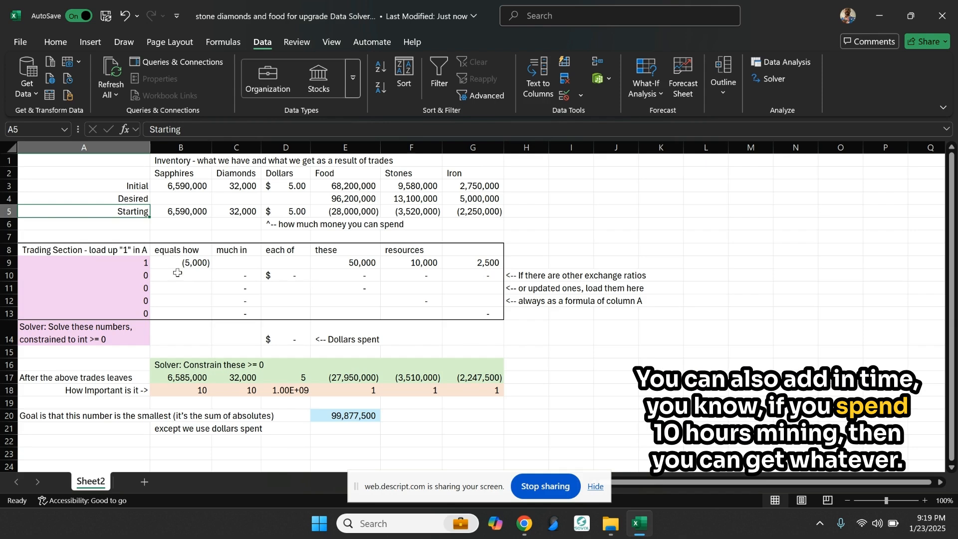
pyautogui.click(137, 278)
pyautogui.press('Up')
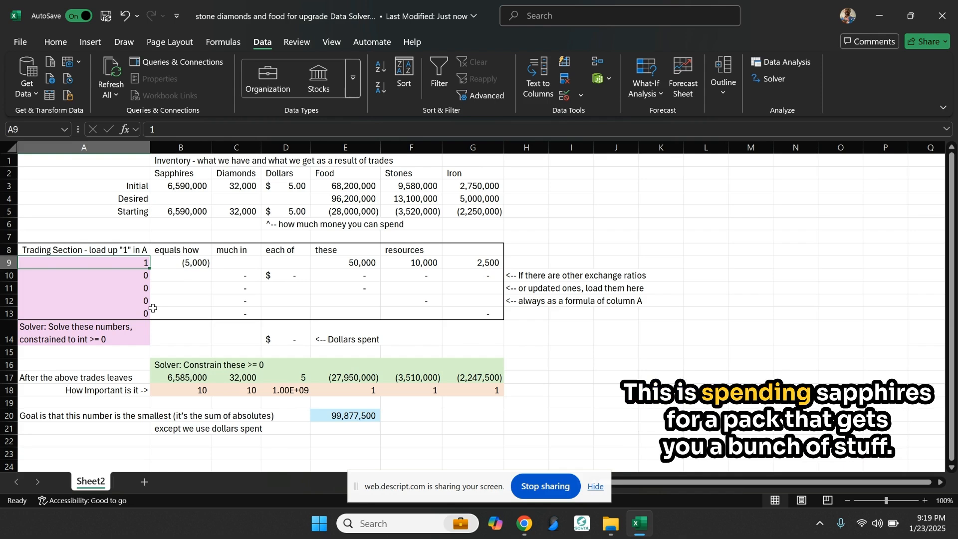
pyautogui.press('Down')
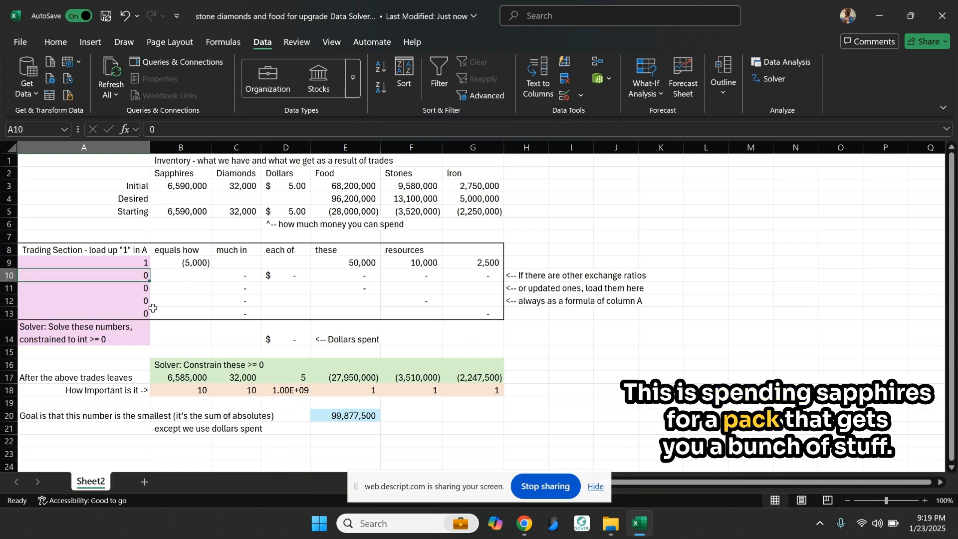
pyautogui.write('1')
pyautogui.press('Return')
pyautogui.press('Up')
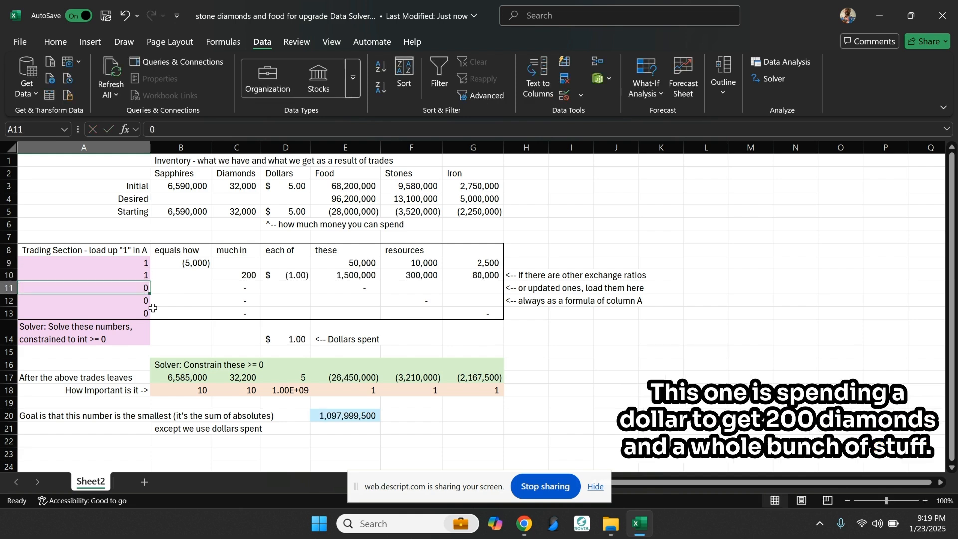
# Examine the dollar cost of the row 10 trade and the diamonds and resources it yields
pyautogui.press('Right')
pyautogui.press('Right')
pyautogui.press('Right')
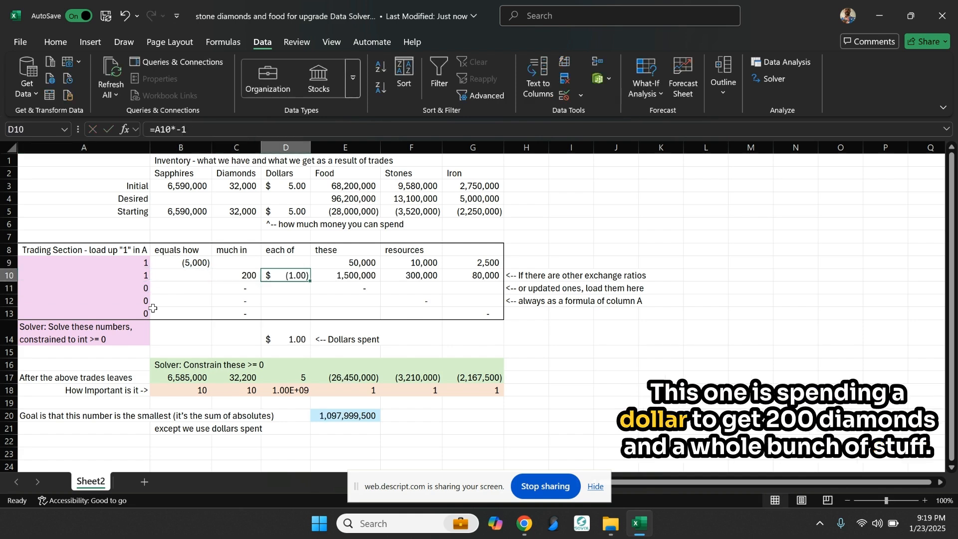
pyautogui.press('Left')
pyautogui.press('Right')
pyautogui.press('Right')
pyautogui.press('Right')
pyautogui.press('Right')
pyautogui.press('Left')
pyautogui.press('Left')
pyautogui.press('Left')
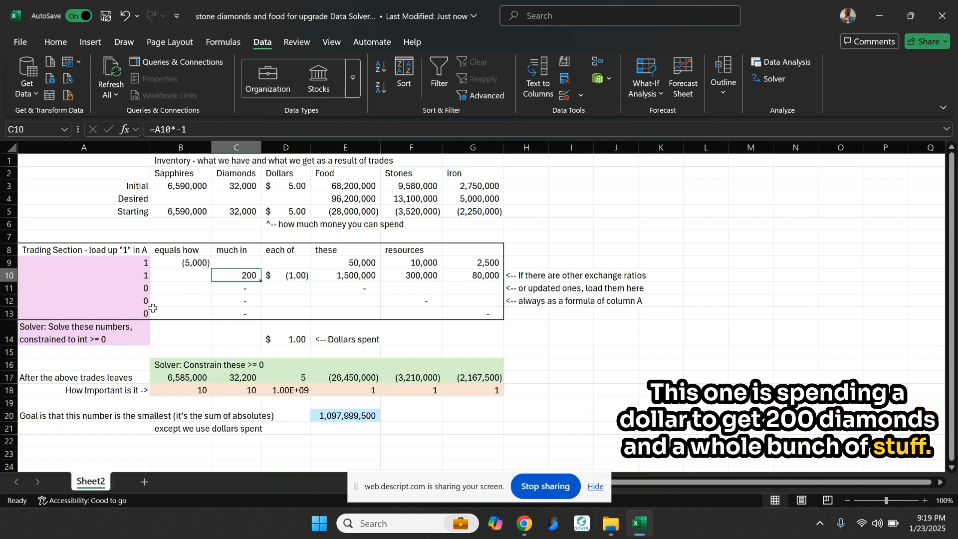
# Set the count of the diamonds-for-food trade in A11 to 1 and review its row
pyautogui.press('Left')
pyautogui.press('Left')
pyautogui.press('Left')
pyautogui.press('Down')
pyautogui.write('1')
pyautogui.press('Return')
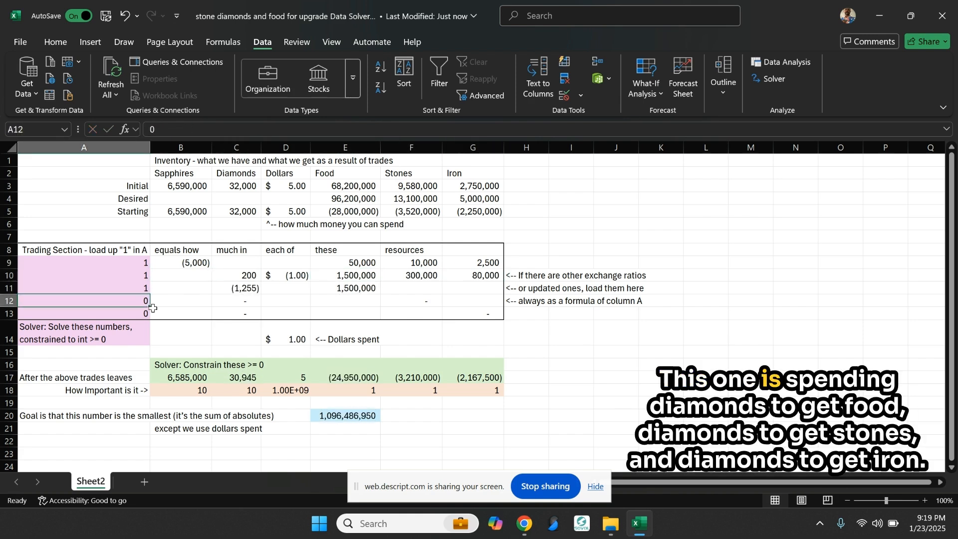
pyautogui.press('Up')
pyautogui.press('Right')
pyautogui.press('Right')
pyautogui.press('Right')
pyautogui.press('Right')
pyautogui.press('Left')
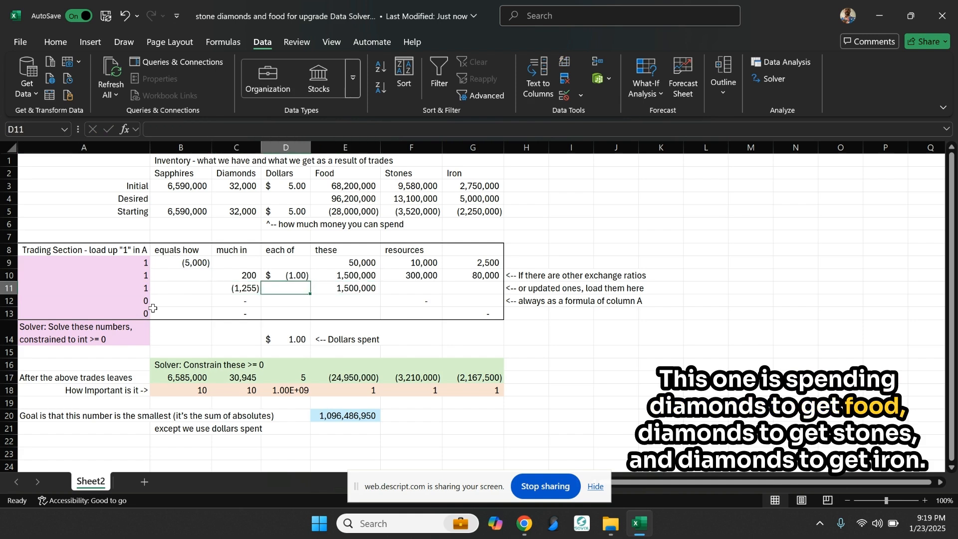
# Set the counts of the diamonds-for-stones and diamonds-for-iron trades in A12 and A13 to 1
pyautogui.press('Left')
pyautogui.press('Left')
pyautogui.press('Left')
pyautogui.press('Down')
pyautogui.write('1')
pyautogui.press('Return')
pyautogui.press('Right')
pyautogui.press('Left')
pyautogui.write('1')
pyautogui.press('Right')
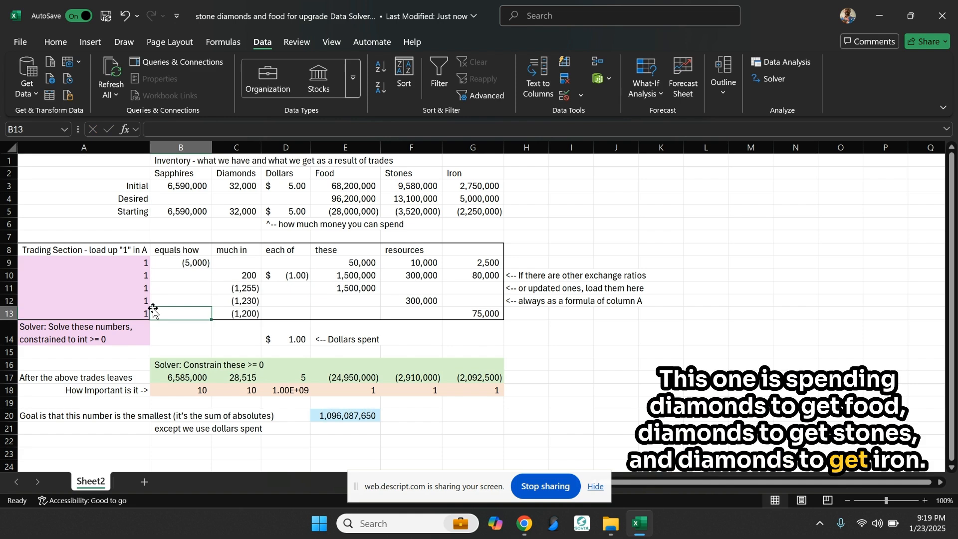
# Examine the dollars-spent formula in D14 and the dollar column of the trades it sums
pyautogui.press('Down')
pyautogui.press('Right')
pyautogui.press('Right')
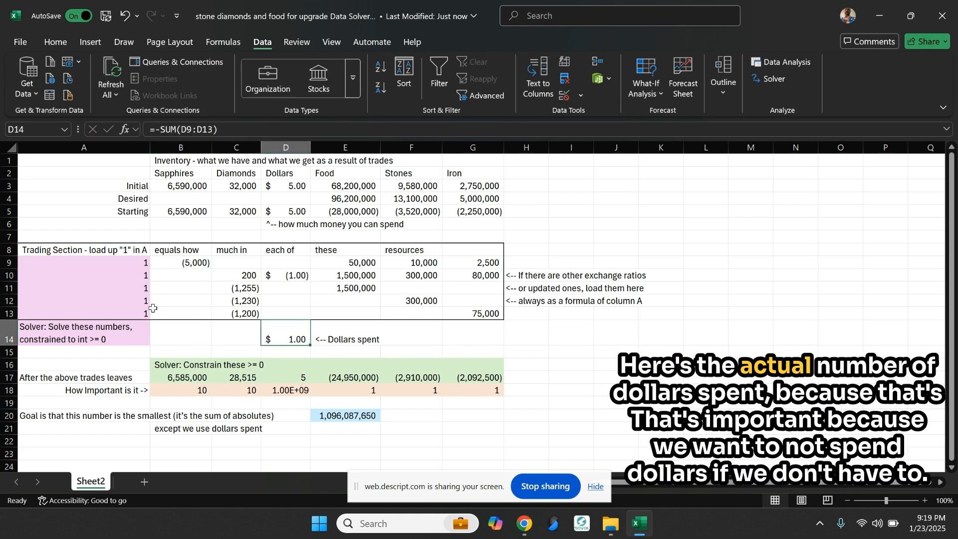
pyautogui.press('Up')
pyautogui.press('Up')
pyautogui.press('Up')
pyautogui.press('Up')
pyautogui.press('Down')
pyautogui.press('Down')
pyautogui.press('Down')
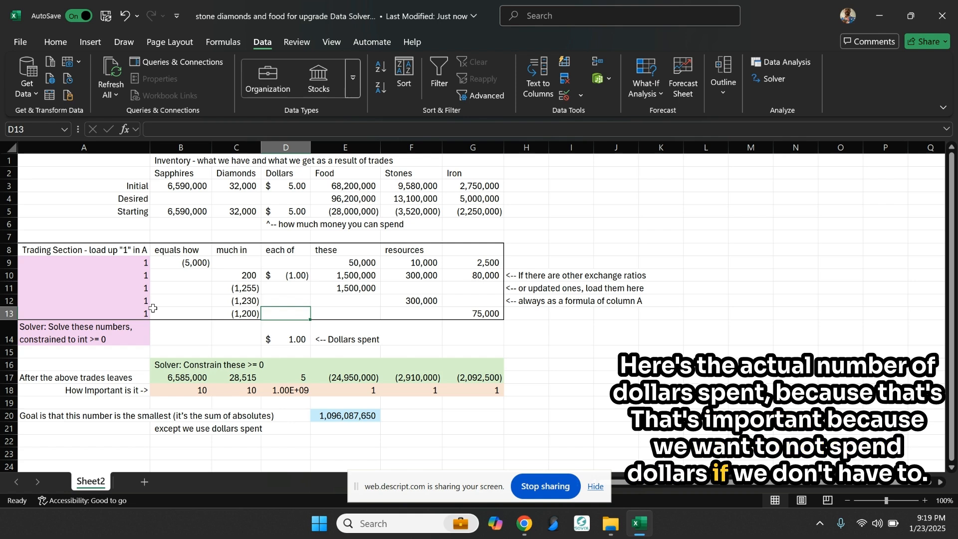
# Examine the after-trade totals for food and stones in E17 and F17 and the formulas behind them
pyautogui.press('Down')
pyautogui.press('Down')
pyautogui.press('Down')
pyautogui.press('Down')
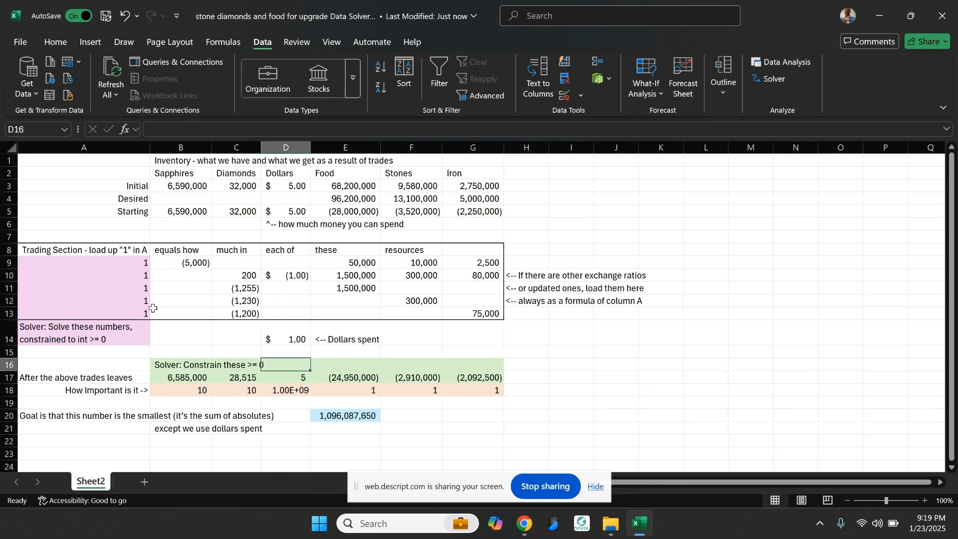
pyautogui.press('Left')
pyautogui.press('Left')
pyautogui.press('Right')
pyautogui.press('Right')
pyautogui.press('Right')
pyautogui.press('Right')
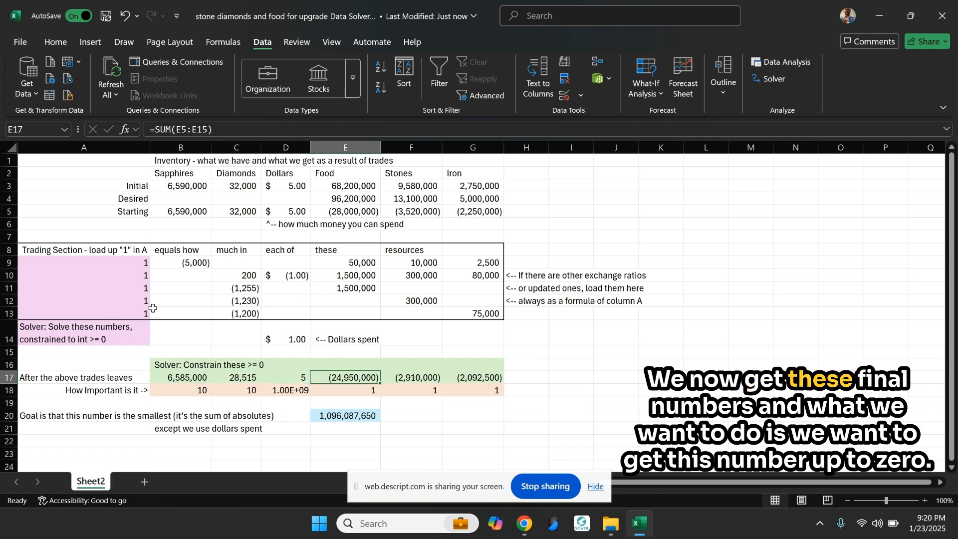
pyautogui.press('Right')
pyautogui.press('Left')
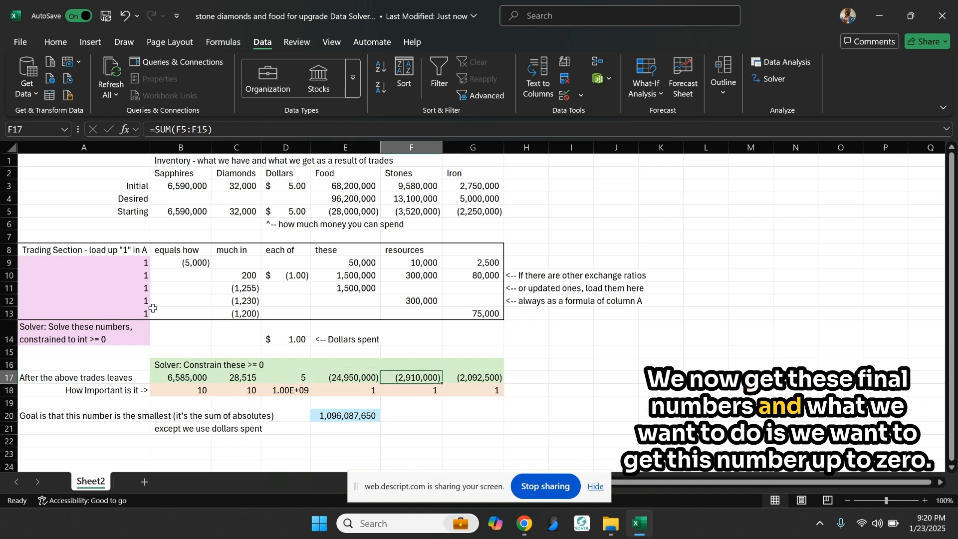
pyautogui.press('Left')
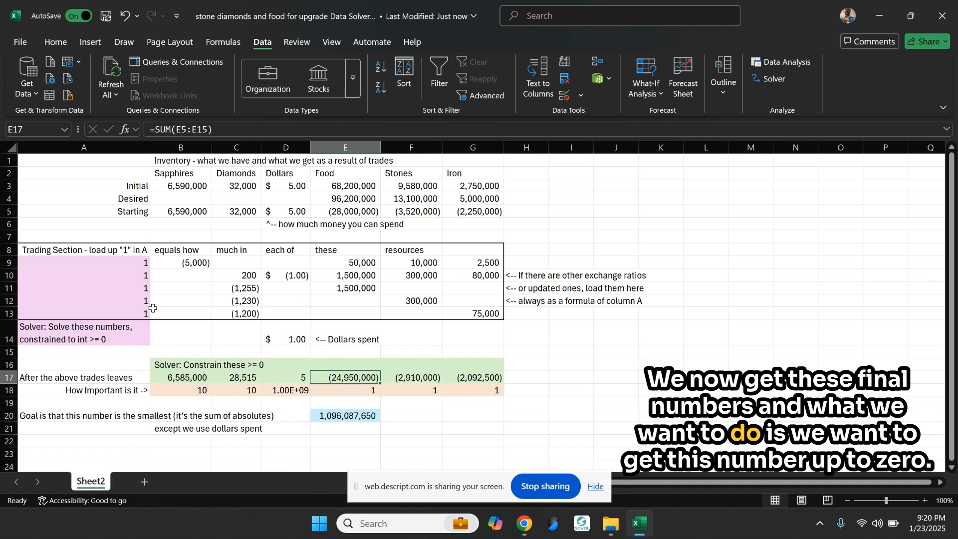
# Examine the full row of after-trade totals in B17:G17 that Solver must keep at zero or above
pyautogui.press('Left')
pyautogui.press('Right')
pyautogui.press('Right')
pyautogui.press('Right')
pyautogui.press('Right')
pyautogui.press('Left')
pyautogui.press('Left')
pyautogui.press('Left')
pyautogui.press('Right')
pyautogui.press('Right')
pyautogui.press('Left')
pyautogui.press('Left')
pyautogui.press('Left')
pyautogui.press('Right')
pyautogui.press('Right')
pyautogui.press('Left')
pyautogui.press('Left')
pyautogui.press('Left')
pyautogui.press('Left')
pyautogui.press('Right')
pyautogui.press('Right')
pyautogui.press('Right')
pyautogui.press('Right')
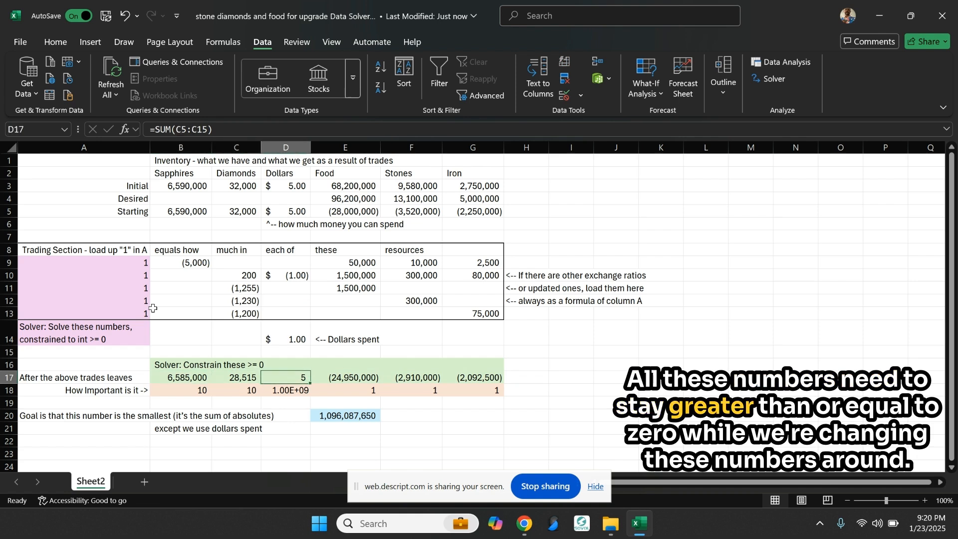
pyautogui.press('Right')
pyautogui.press('Left')
pyautogui.press('Left')
pyautogui.press('Left')
pyautogui.press('Left')
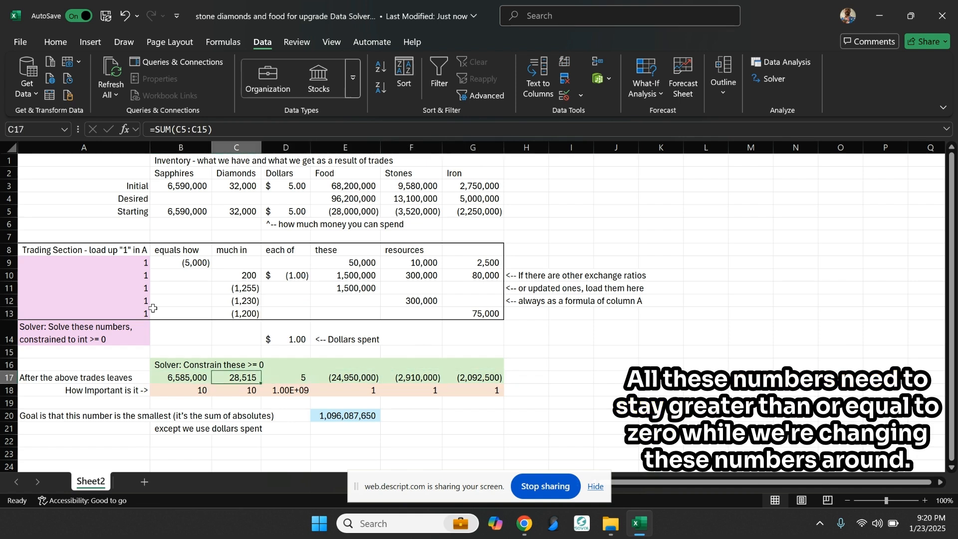
pyautogui.press('Left')
# Examine the trade counts in A9:A13 that Solver is allowed to change
pyautogui.click(153, 310)
pyautogui.press('Left')
pyautogui.press('Up')
pyautogui.press('Up')
pyautogui.press('Up')
pyautogui.press('Up')
pyautogui.press('Down')
pyautogui.press('Down')
pyautogui.press('Down')
pyautogui.press('Down')
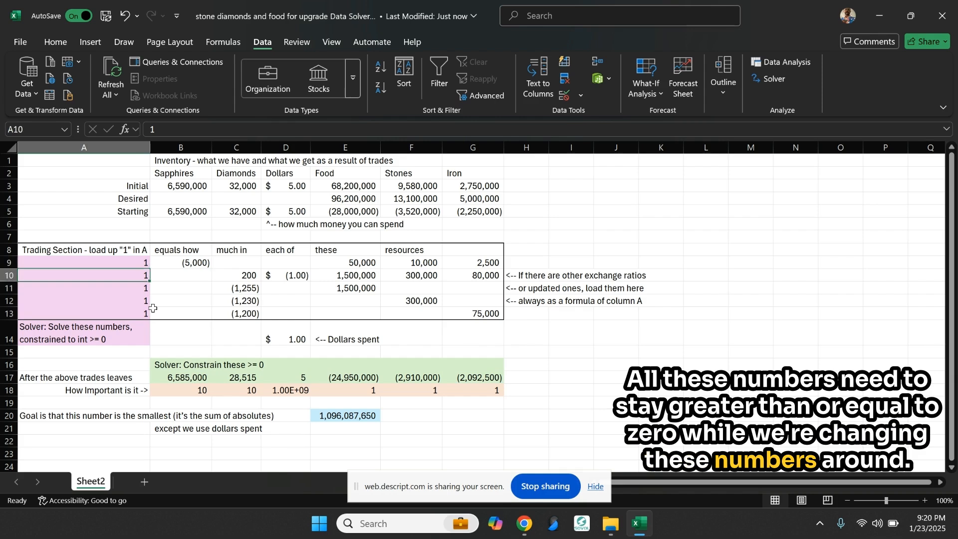
pyautogui.press('Up')
pyautogui.press('Up')
pyautogui.press('Down')
pyautogui.press('Down')
pyautogui.press('Down')
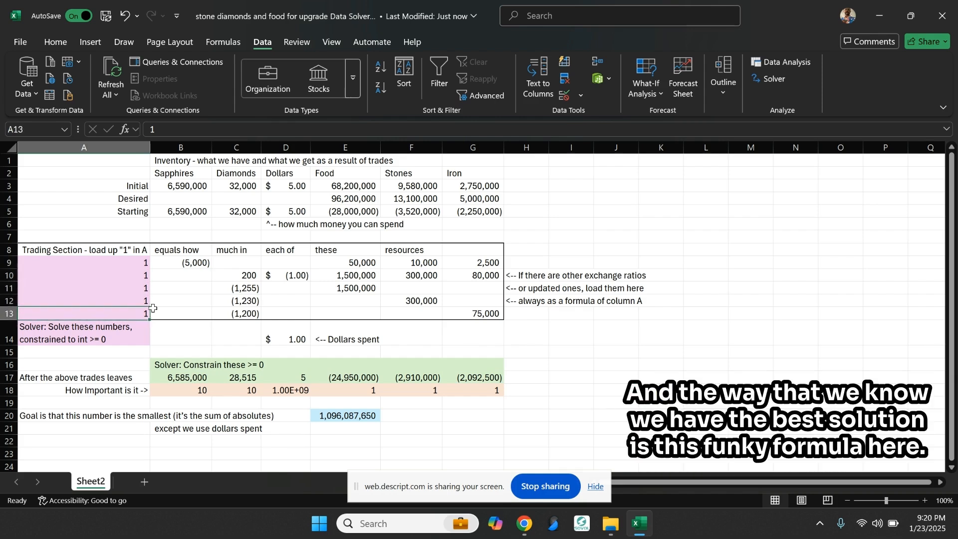
# Examine the sum-of-absolutes objective formula in E20 and the totals and importance weights it references
pyautogui.press('Down')
pyautogui.press('Down')
pyautogui.press('Down')
pyautogui.press('Down')
pyautogui.press('Down')
pyautogui.press('Down')
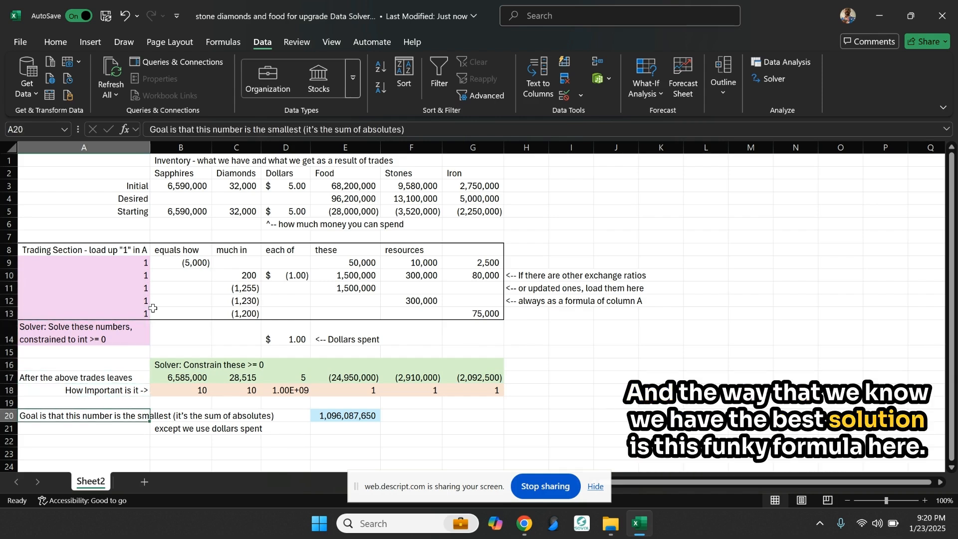
pyautogui.press('Right')
pyautogui.press('Right')
pyautogui.press('Right')
pyautogui.press('Right')
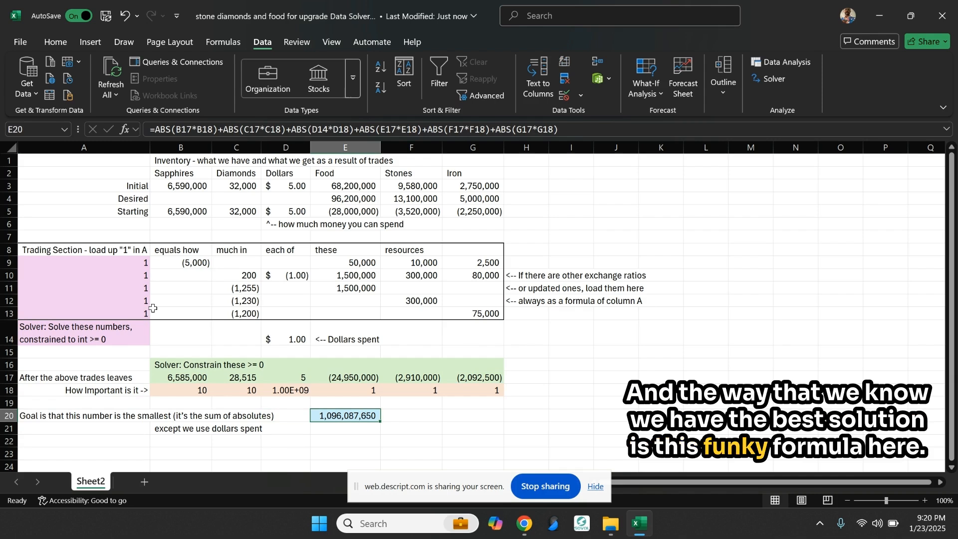
pyautogui.press('F2')
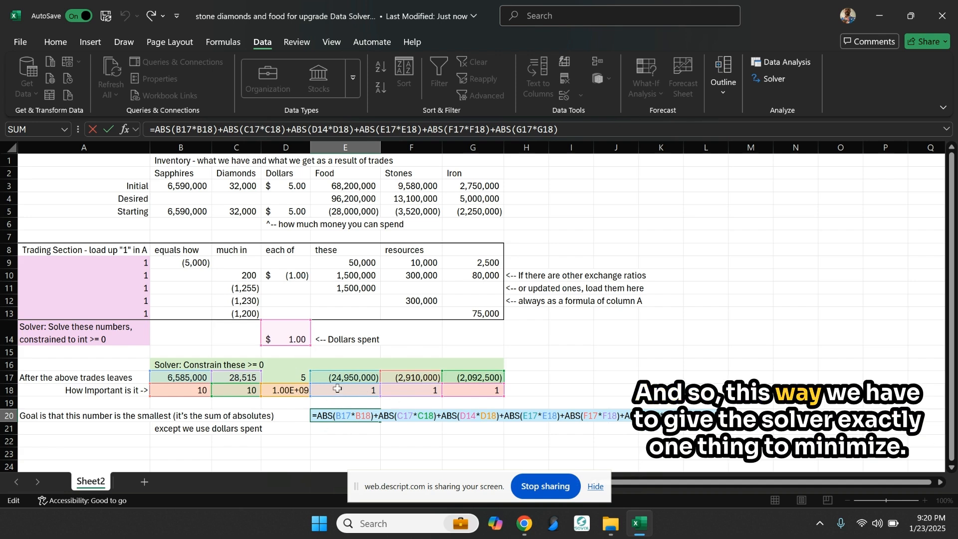
pyautogui.click(323, 443)
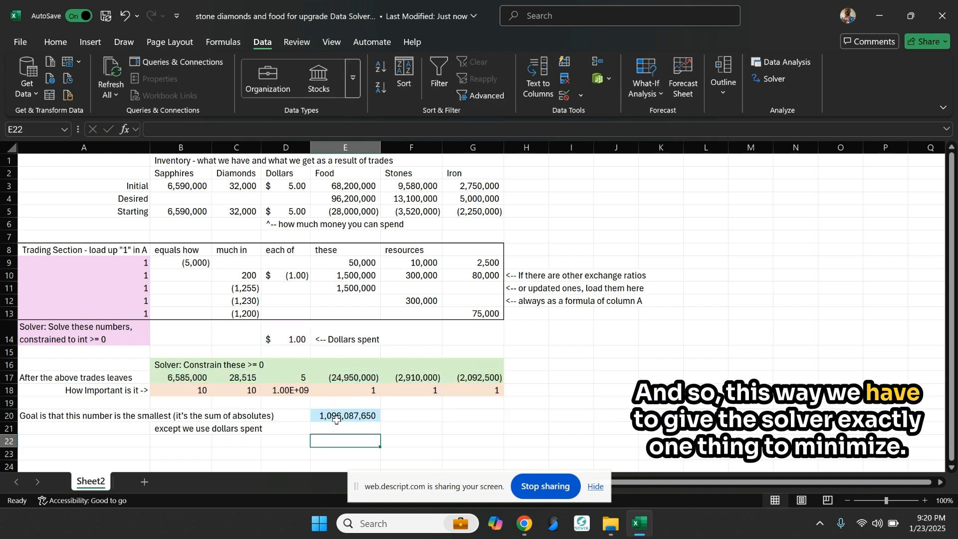
pyautogui.click(348, 416)
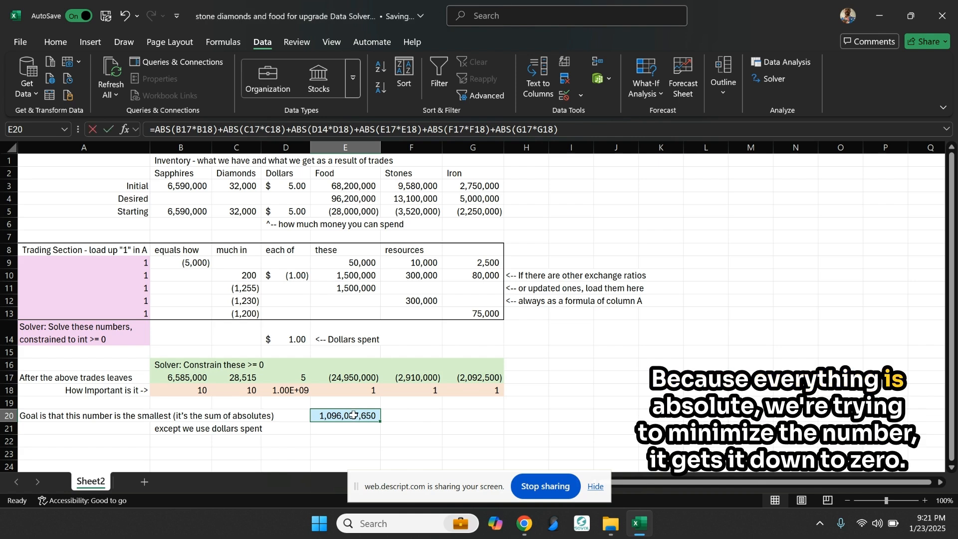
pyautogui.doubleClick(353, 415)
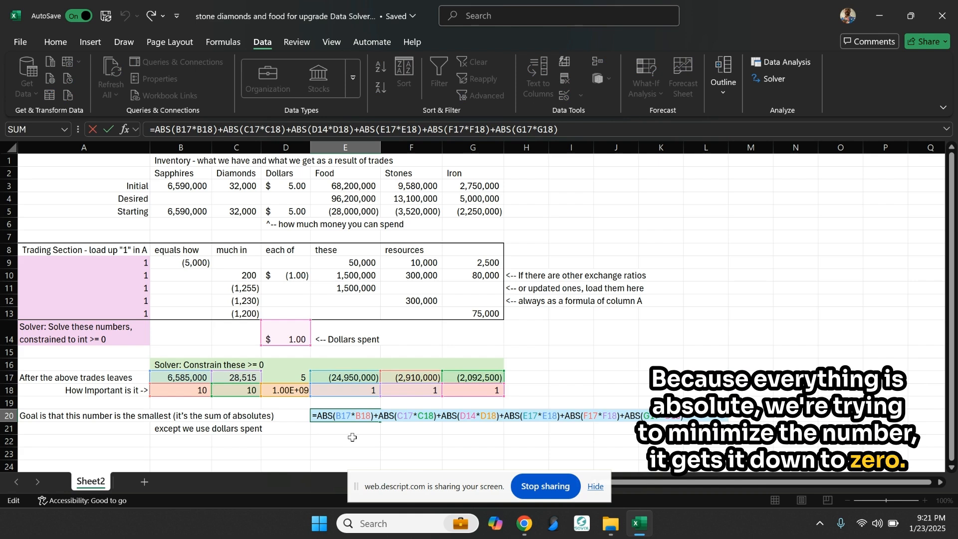
pyautogui.hotkey('ctrl', 'Return')
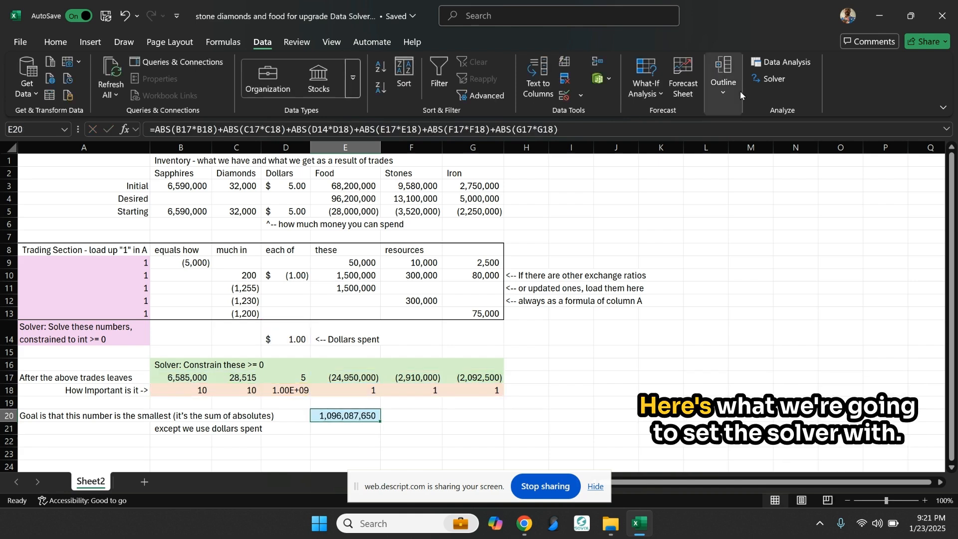
# Review Solver's constraints and options, run it with GRG Nonlinear to minimize E20 by changing A9:A13, and keep the solution
pyautogui.click(772, 80)
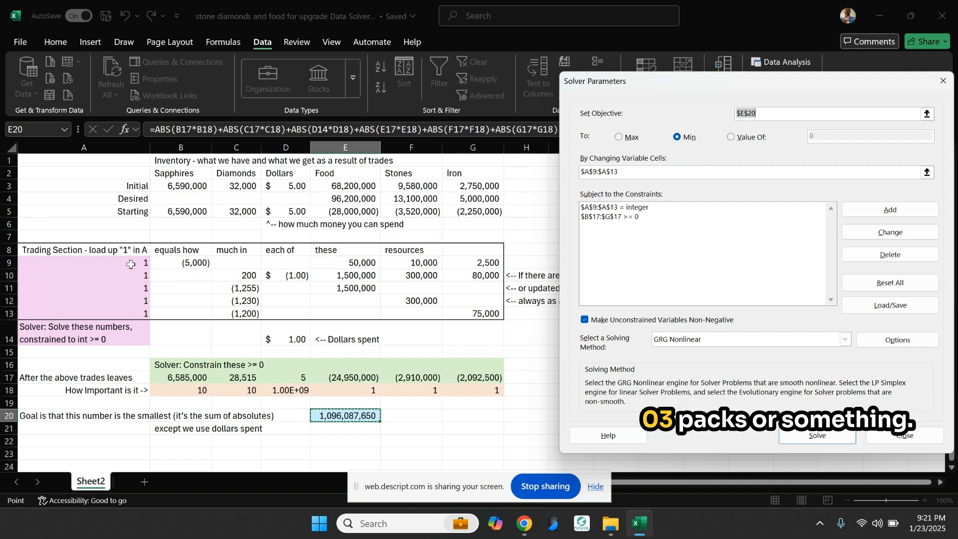
pyautogui.click(634, 216)
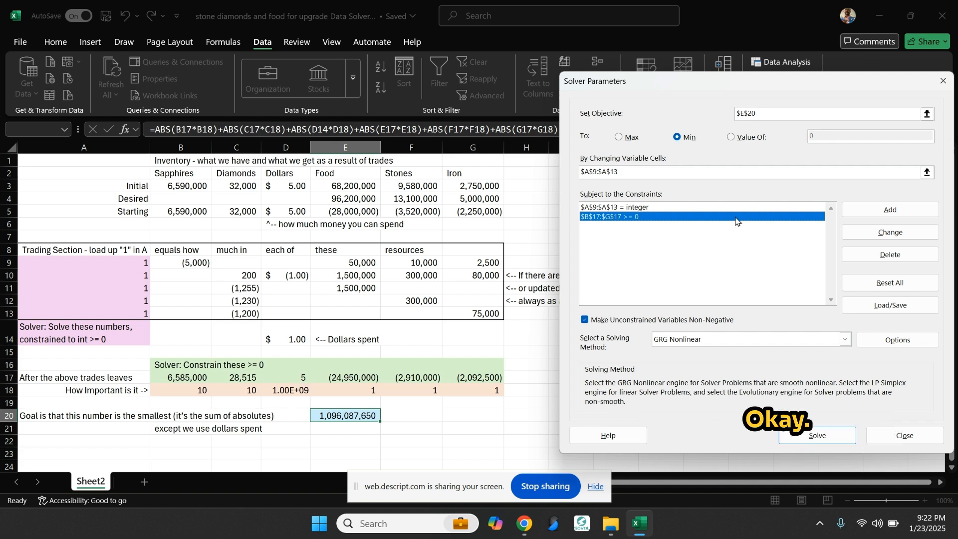
pyautogui.click(885, 341)
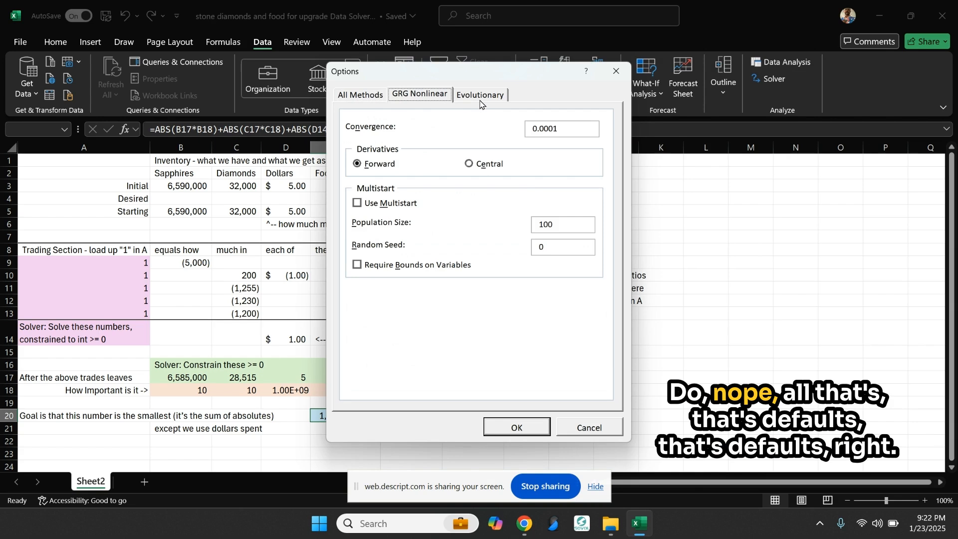
pyautogui.click(480, 102)
pyautogui.click(428, 99)
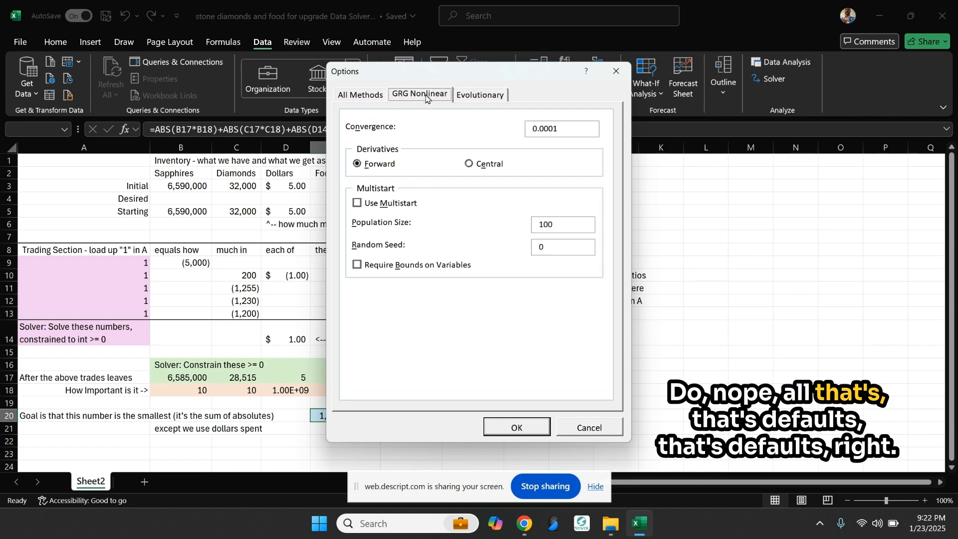
pyautogui.click(352, 100)
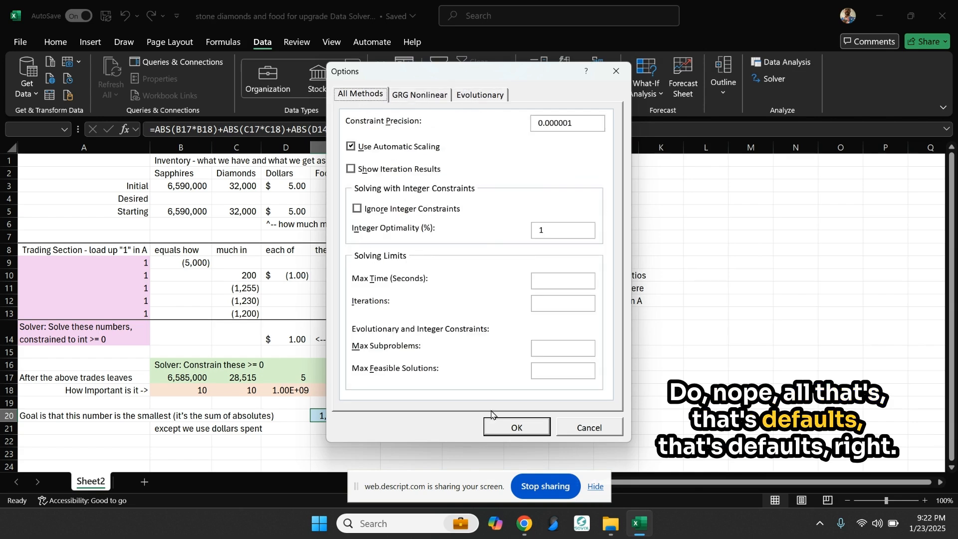
pyautogui.click(522, 425)
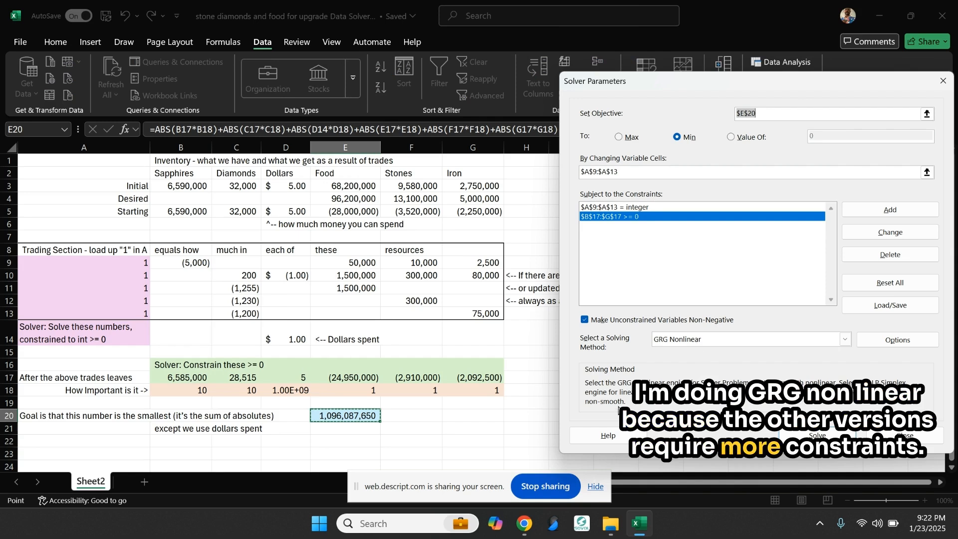
pyautogui.click(818, 435)
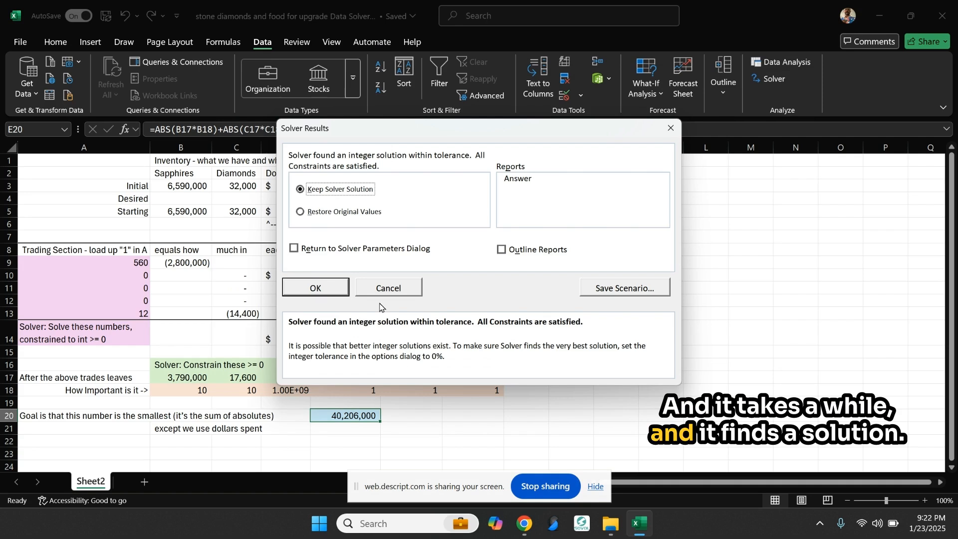
pyautogui.click(330, 286)
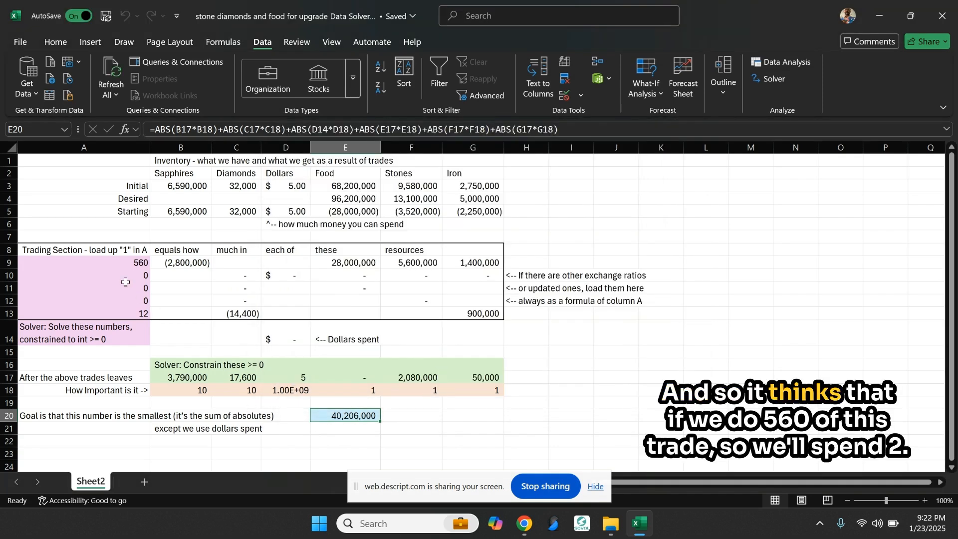
# Examine the solved trade counts in A9 and A13 and the diamond cost and iron yield of row 13
pyautogui.click(123, 260)
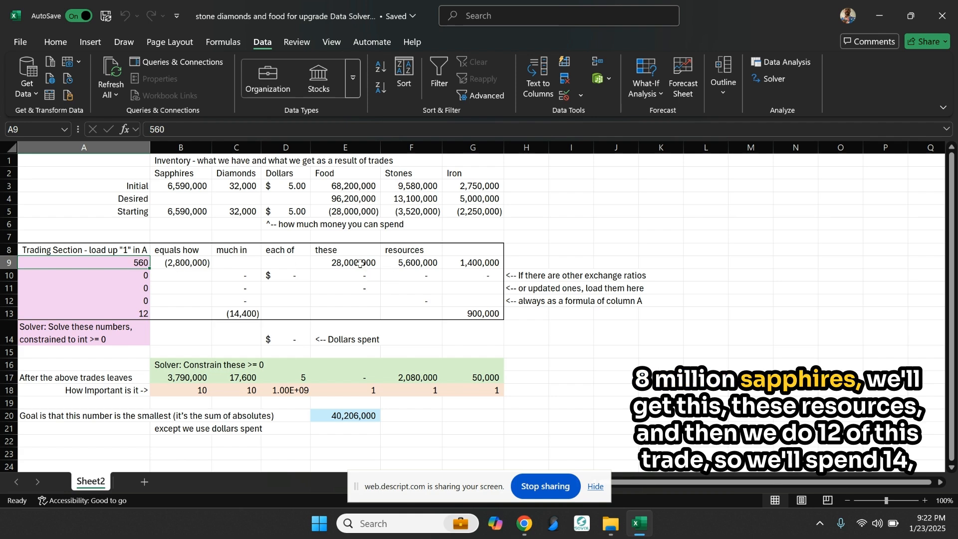
pyautogui.click(143, 313)
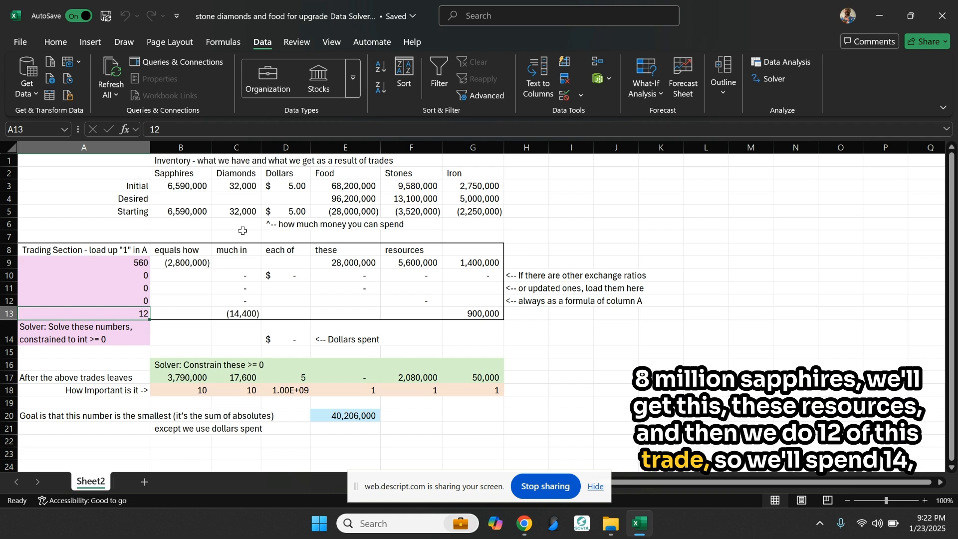
pyautogui.click(253, 316)
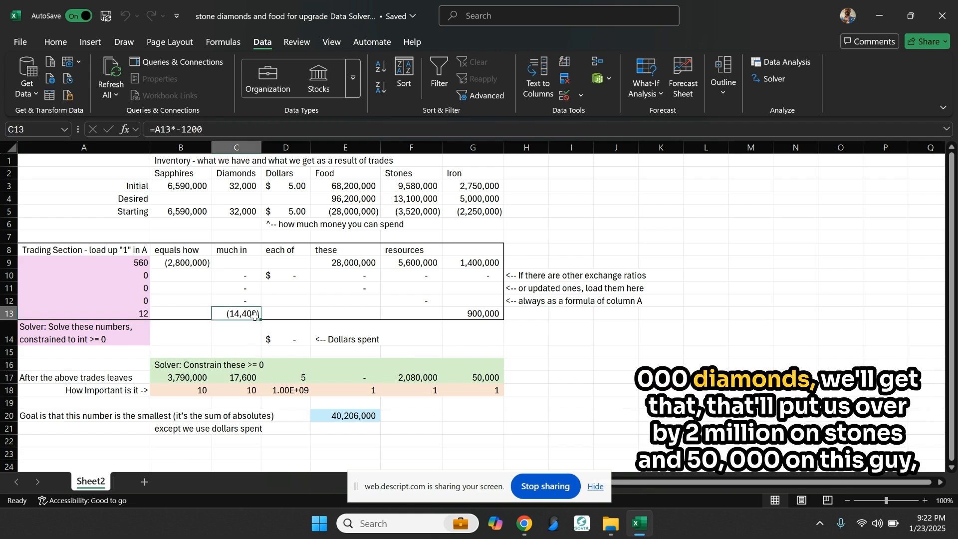
pyautogui.click(460, 317)
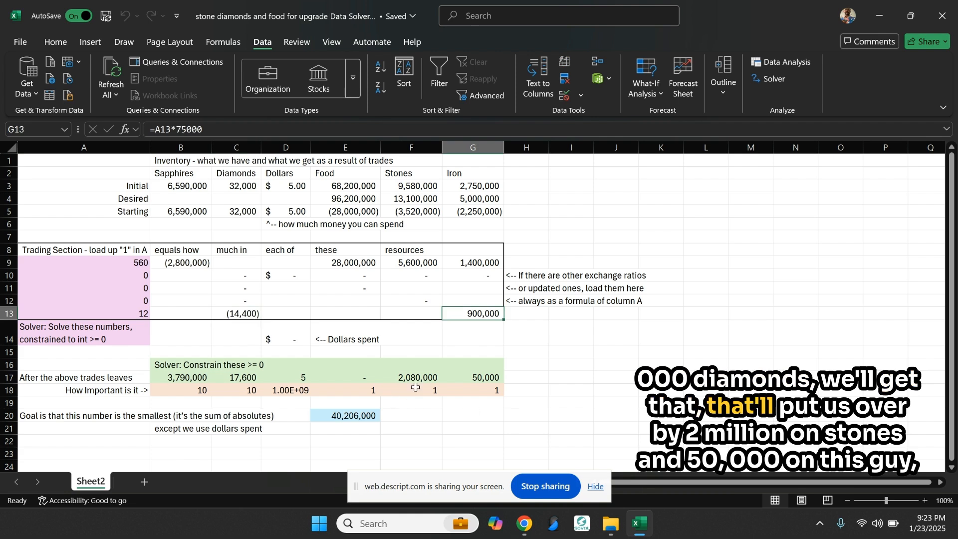
# Examine the leftover stones, iron, sapphires, diamonds and dollars in row 17 and the objective value in E20
pyautogui.click(429, 379)
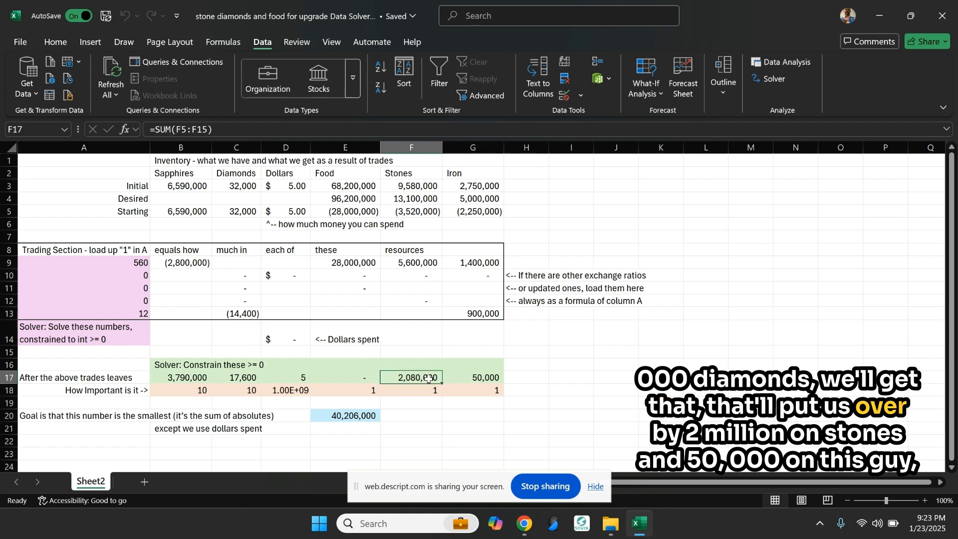
pyautogui.click(486, 375)
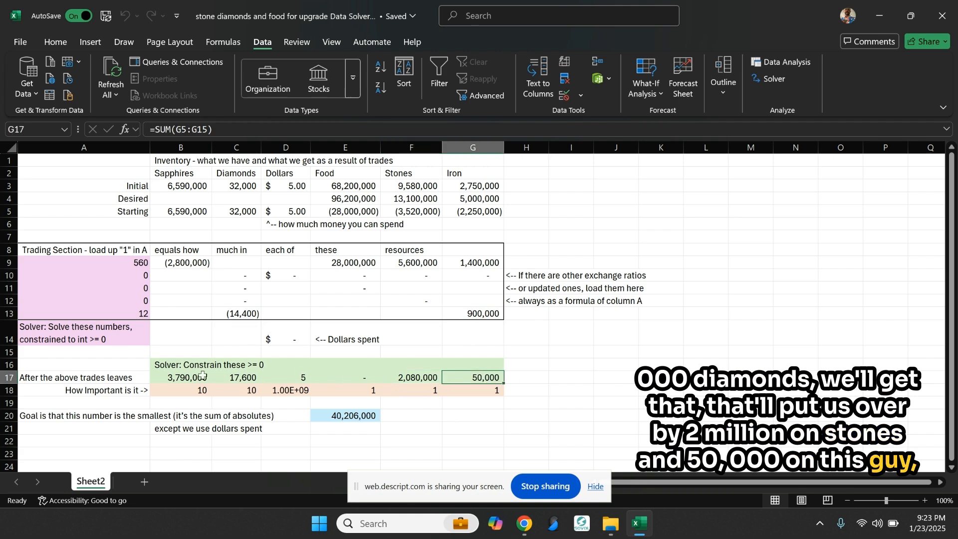
pyautogui.click(183, 377)
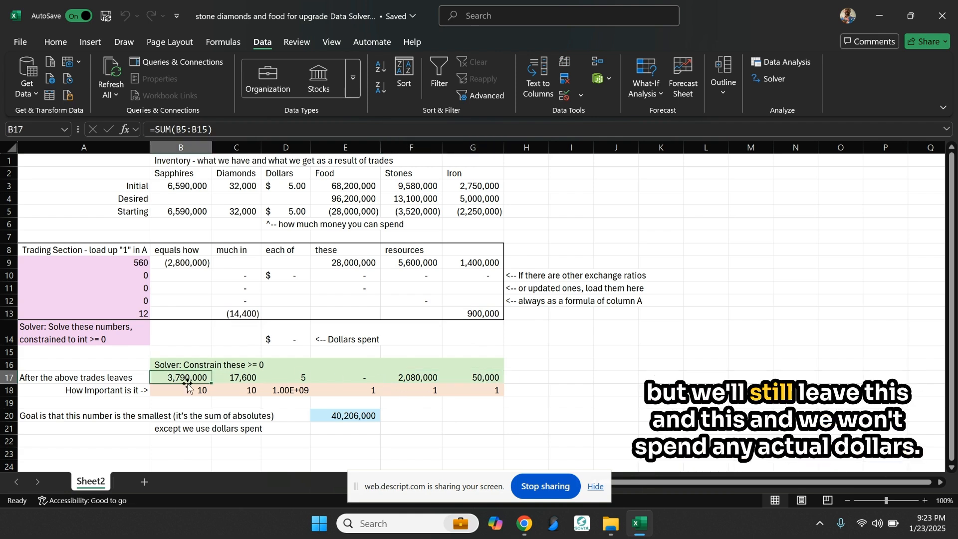
pyautogui.click(239, 378)
pyautogui.click(282, 377)
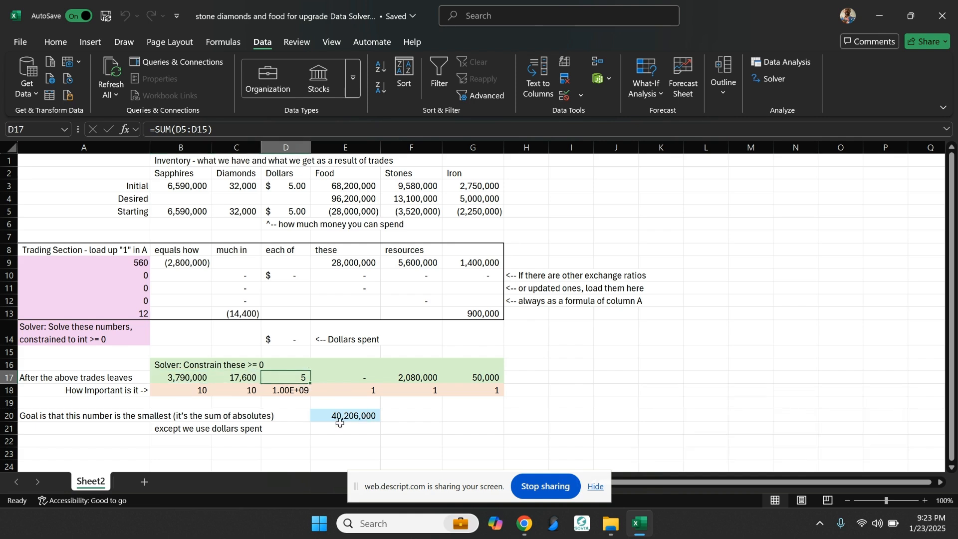
pyautogui.click(354, 416)
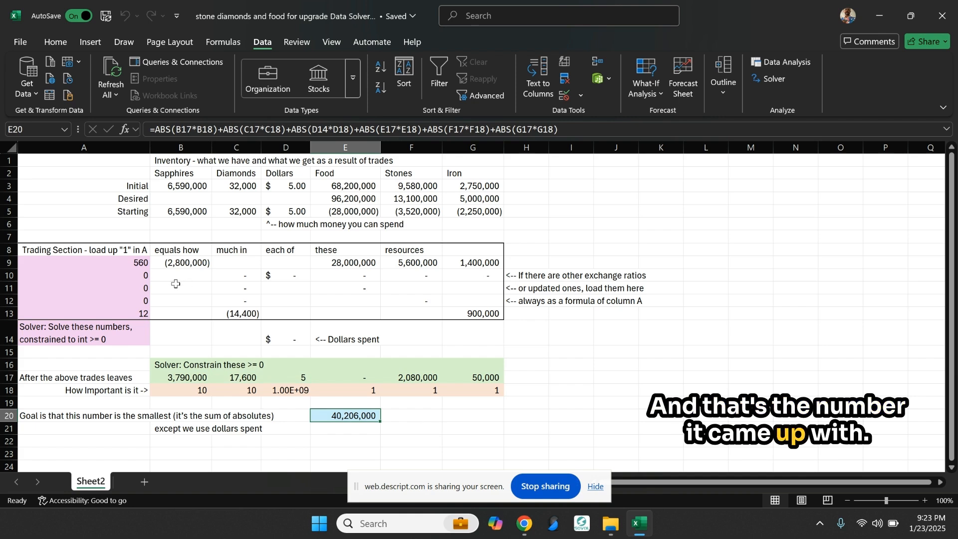
# Set the count of the diamonds-for-iron trade in A13 to 11
pyautogui.click(133, 312)
pyautogui.write('1')
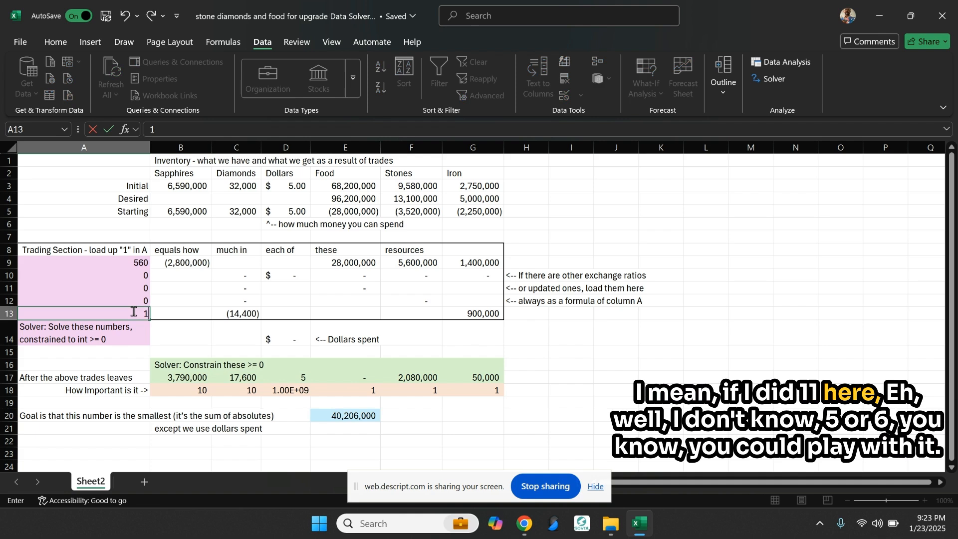
pyautogui.write('1')
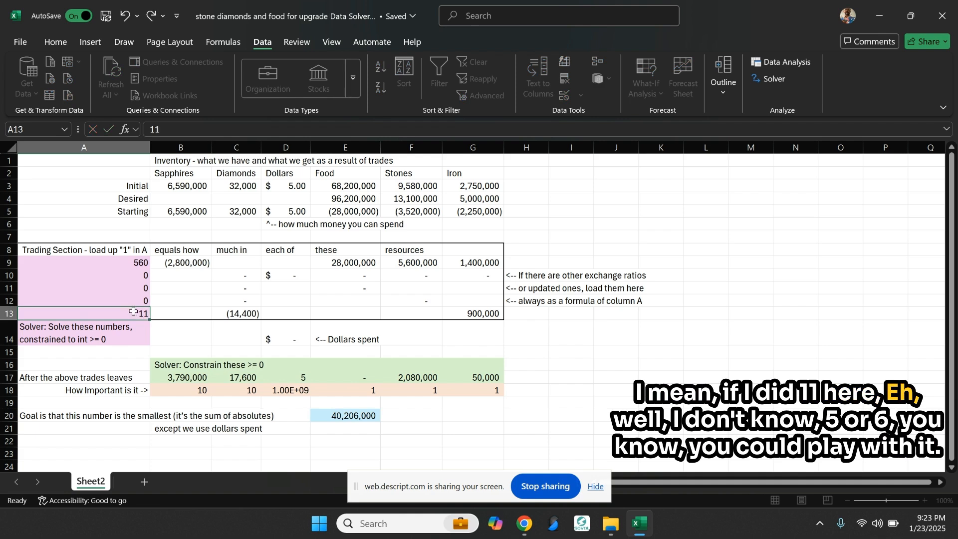
pyautogui.press('Up')
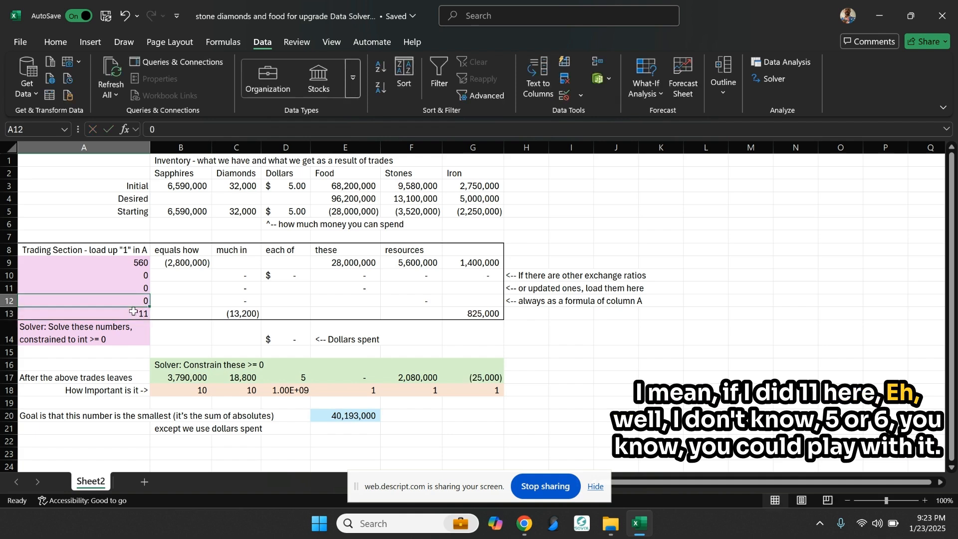
# Set the count of the diamonds-for-iron trade in A13 to 12
pyautogui.press('Up')
pyautogui.press('Up')
pyautogui.press('Up')
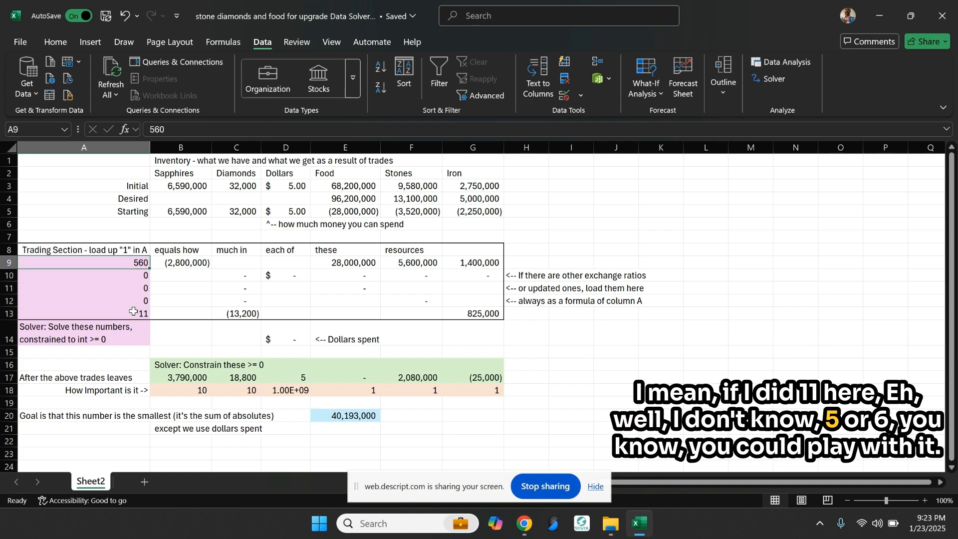
pyautogui.press('Down')
pyautogui.press('Down')
pyautogui.press('Down')
pyautogui.press('Down')
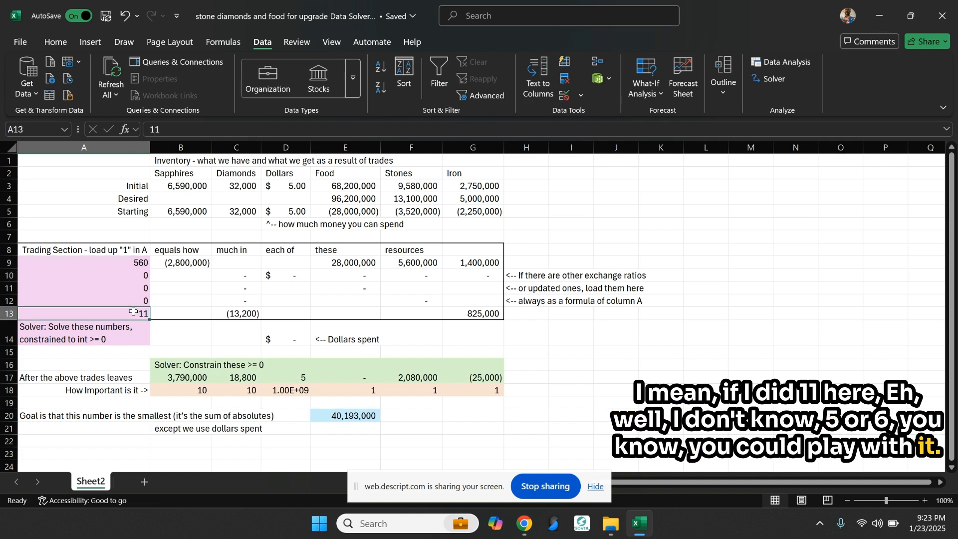
pyautogui.write('12')
pyautogui.press('Return')
# Set the dollars importance weight in D18 to 1 and format it as a whole number instead of scientific notation
pyautogui.press('Down')
pyautogui.press('Down')
pyautogui.press('Down')
pyautogui.press('Down')
pyautogui.press('Right')
pyautogui.press('Right')
pyautogui.press('Right')
pyautogui.press('Right')
pyautogui.press('Right')
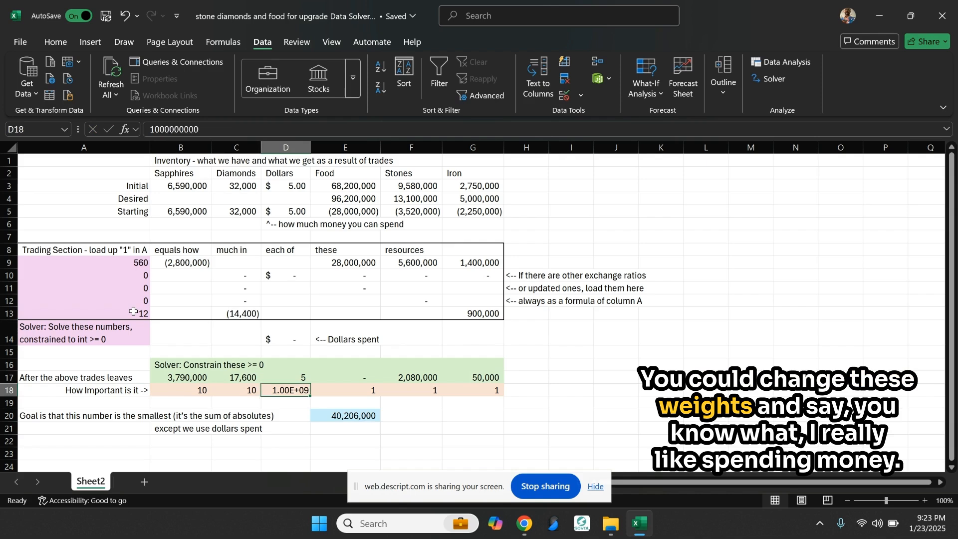
pyautogui.press('Left')
pyautogui.press('Left')
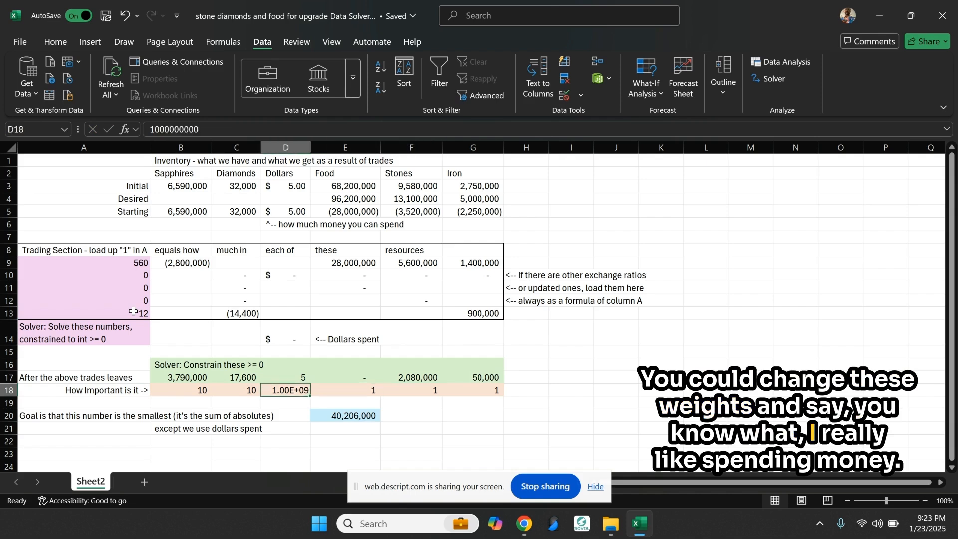
pyautogui.write('1')
pyautogui.hotkey('ctrl', 'Return')
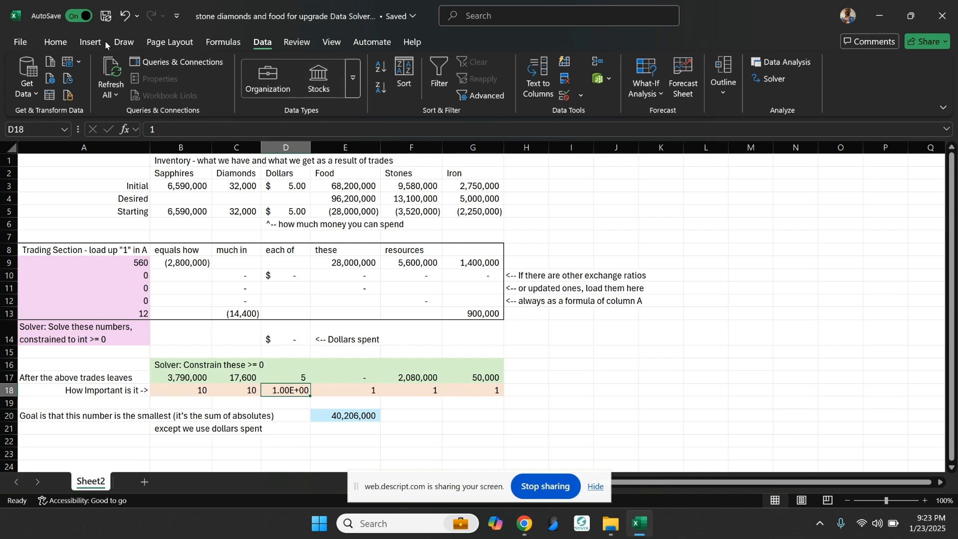
pyautogui.click(62, 46)
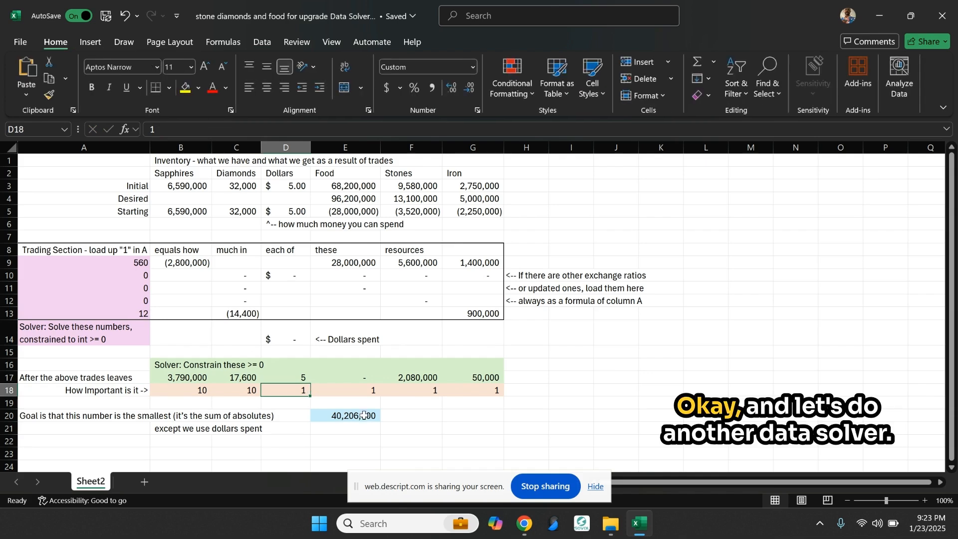
# Run Solver with GRG Nonlinear to minimize E20 by changing A9:A13 using the new dollars weight, and keep the solution
pyautogui.click(365, 414)
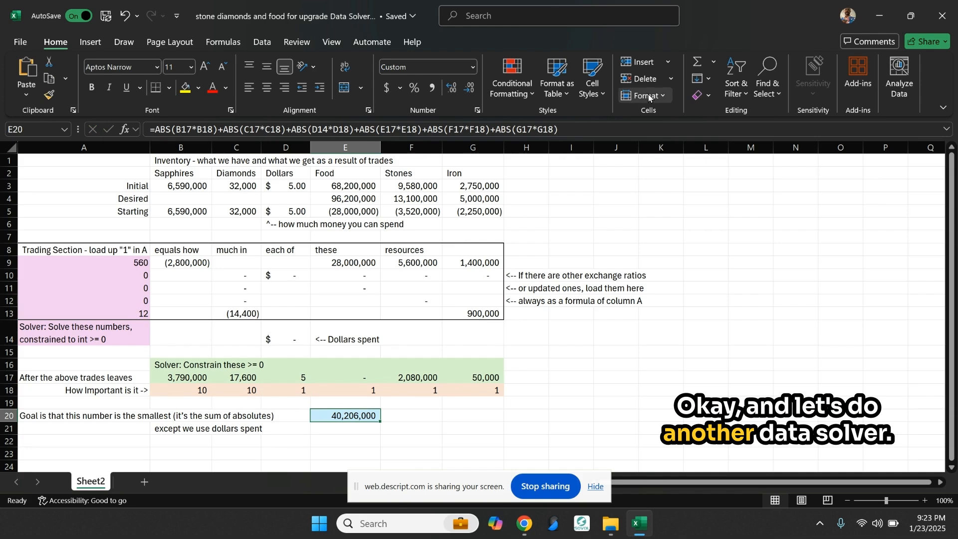
pyautogui.click(262, 43)
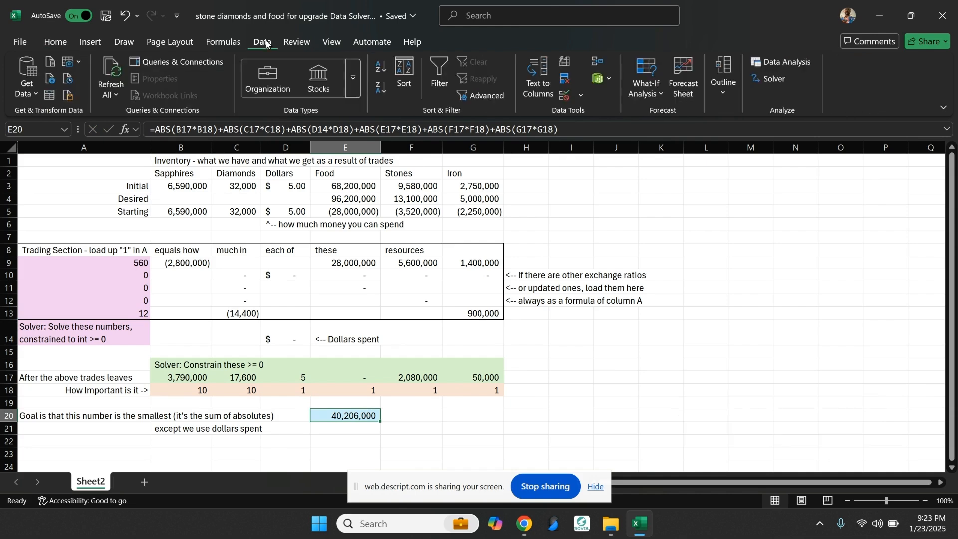
pyautogui.click(776, 80)
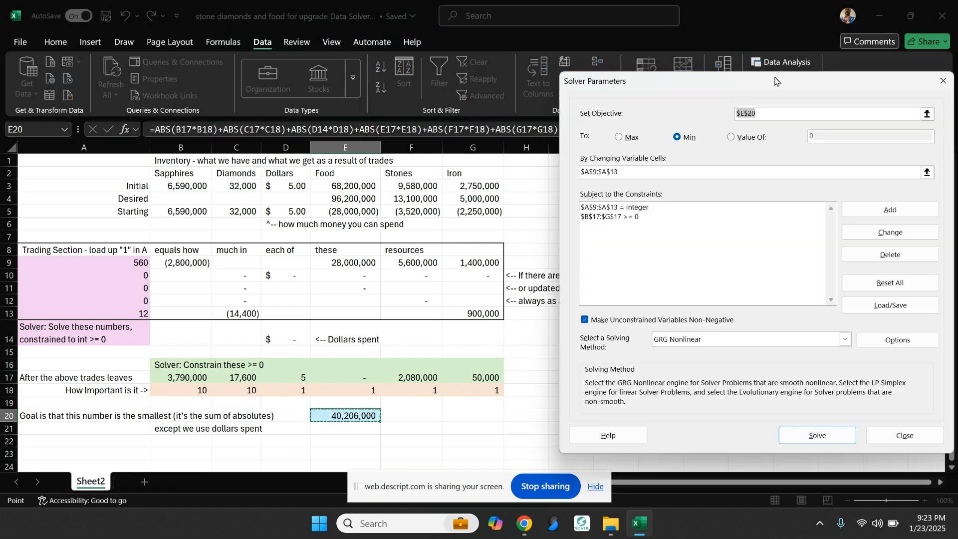
pyautogui.click(819, 435)
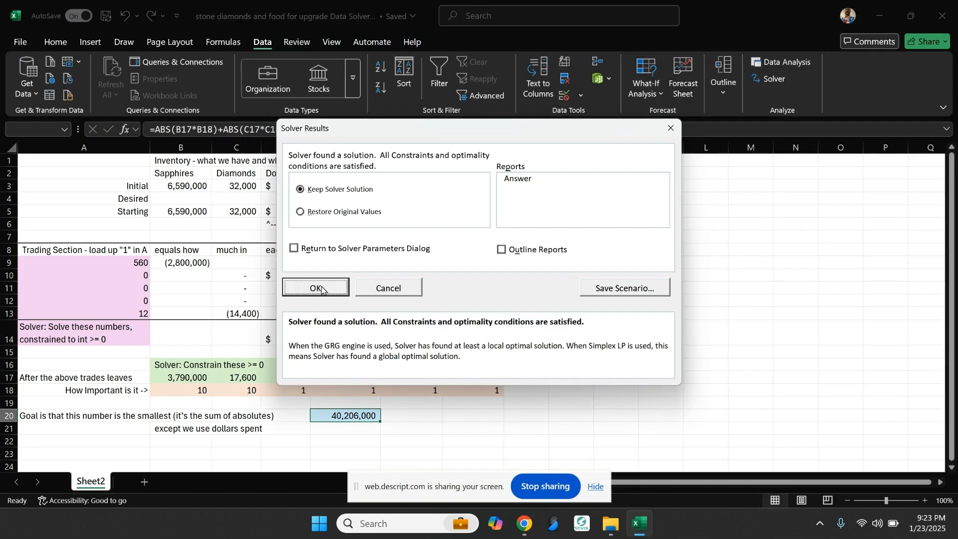
pyautogui.click(321, 286)
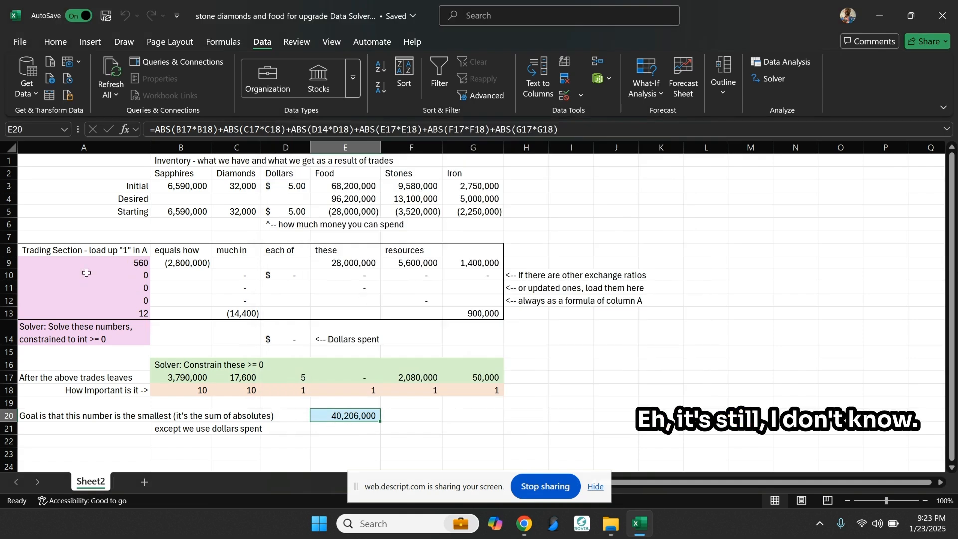
# Reset all five trade counts in A9:A13 to 1 as a fresh starting point for Solver
pyautogui.click(110, 264)
pyautogui.write('1')
pyautogui.press('Return')
pyautogui.write('1')
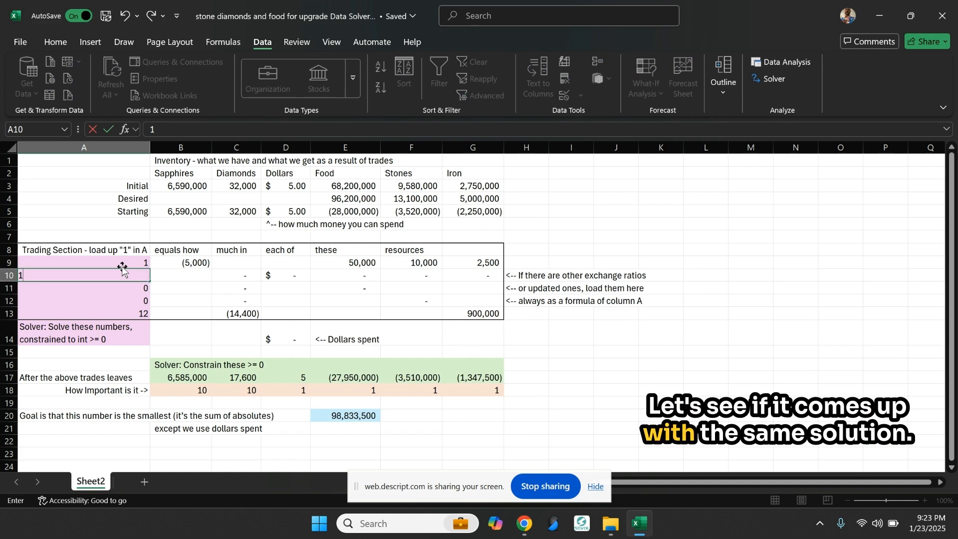
pyautogui.press('Return')
pyautogui.write('1')
pyautogui.press('Return')
pyautogui.write('1')
pyautogui.press('Return')
pyautogui.write('1')
pyautogui.press('Return')
pyautogui.press('Up')
pyautogui.press('Up')
pyautogui.press('Down')
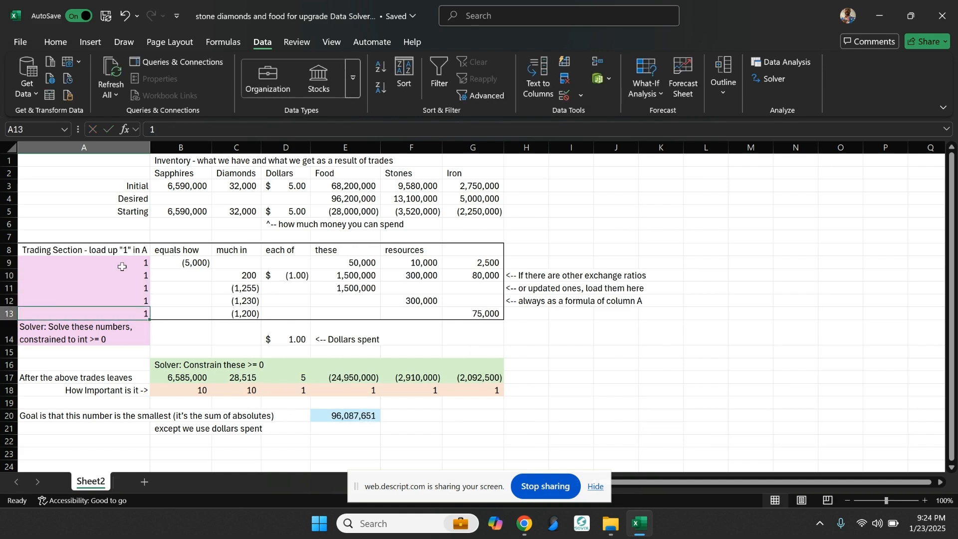
# Rerun Solver on E20 from the all-ones starting counts, keep the solution, and check the trade counts in A11 and A13
pyautogui.click(368, 420)
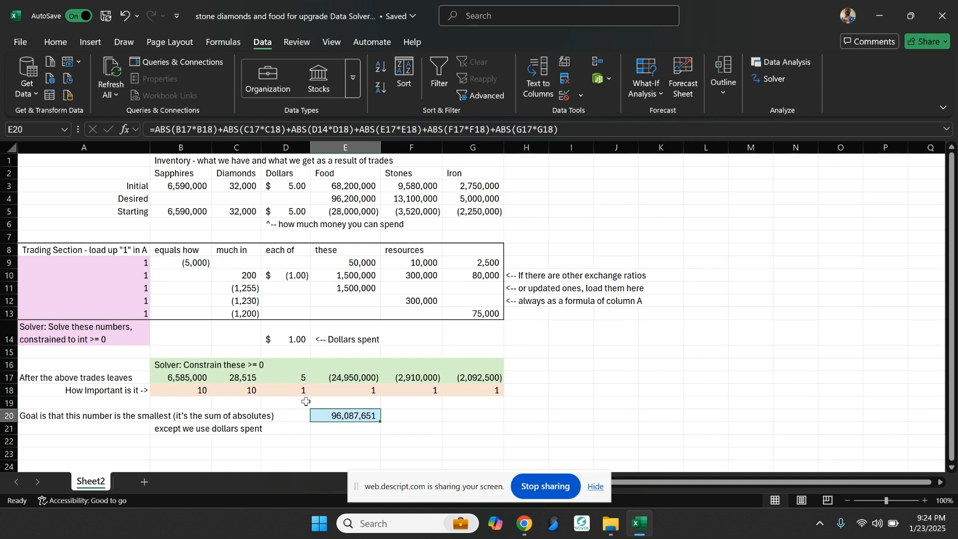
pyautogui.click(775, 80)
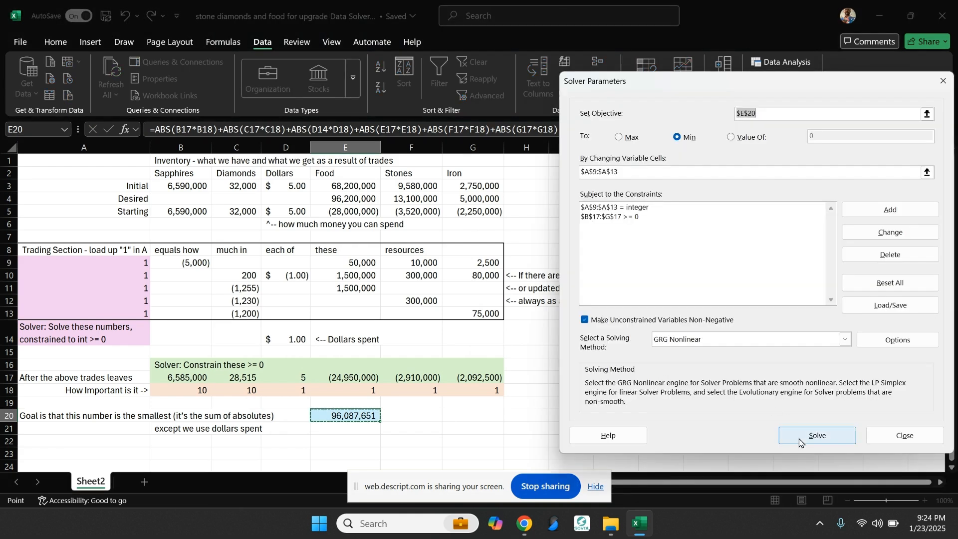
pyautogui.click(799, 441)
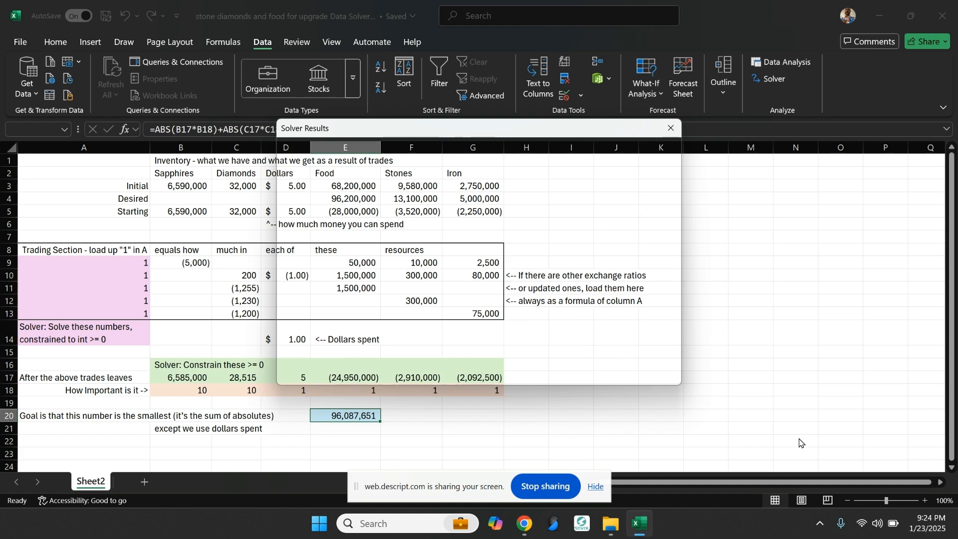
pyautogui.click(324, 289)
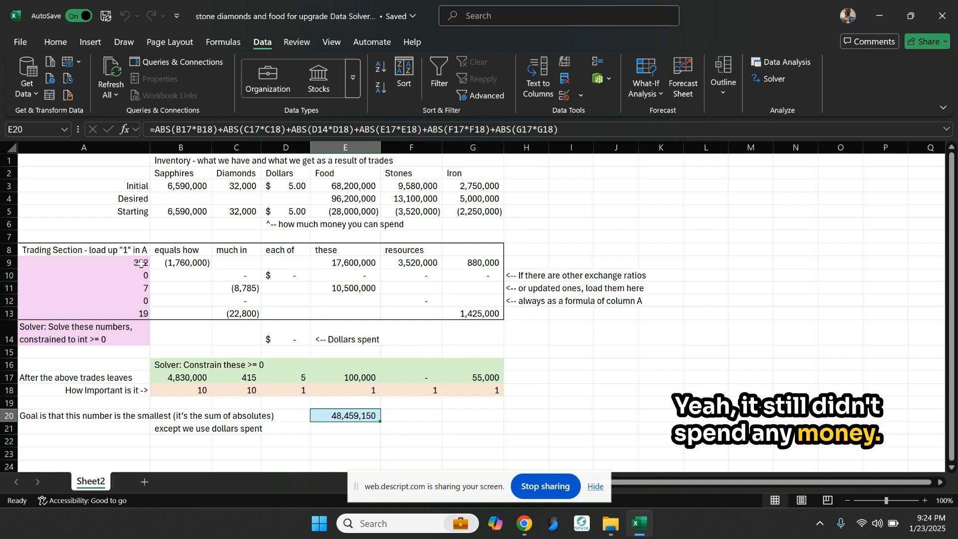
pyautogui.click(138, 288)
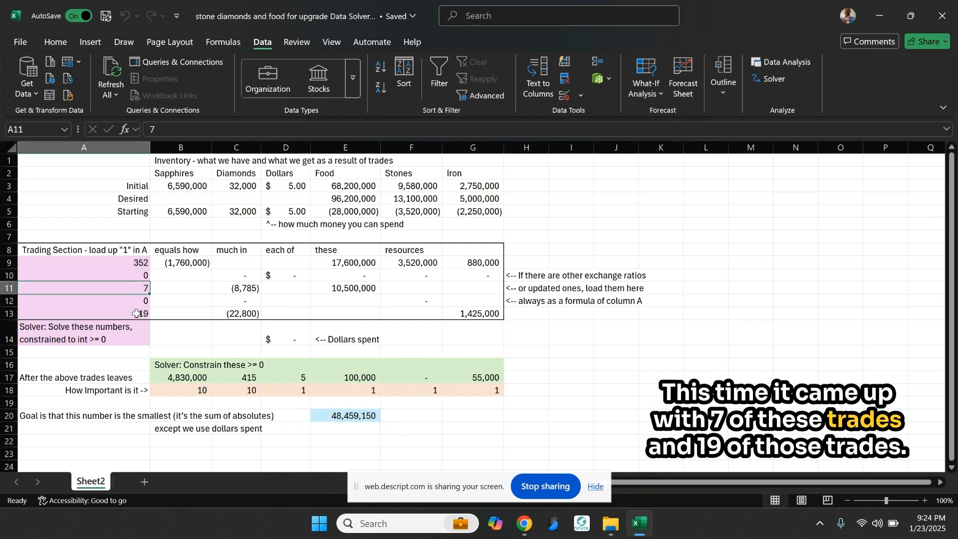
pyautogui.click(136, 313)
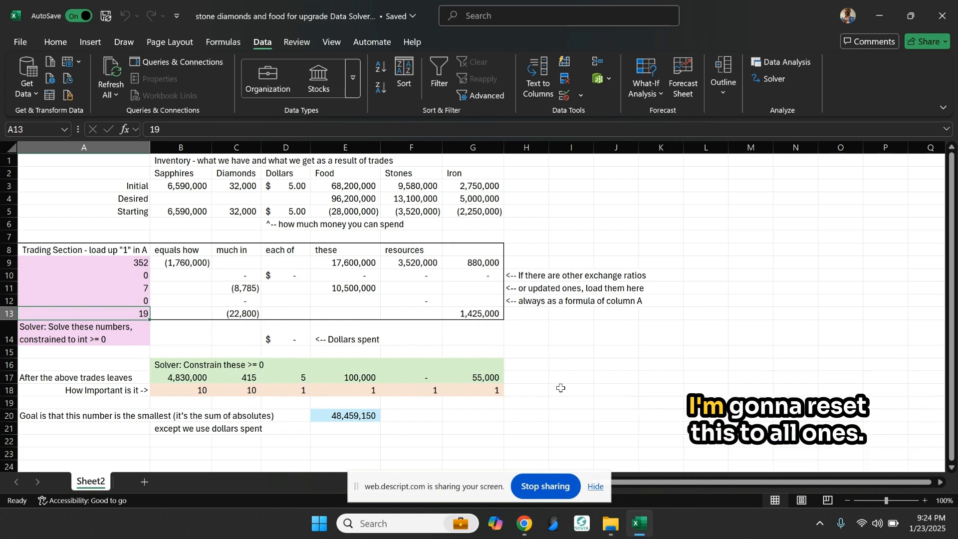
# Set every trade count in A9:A13 back to 1 and save the workbook
pyautogui.click(137, 266)
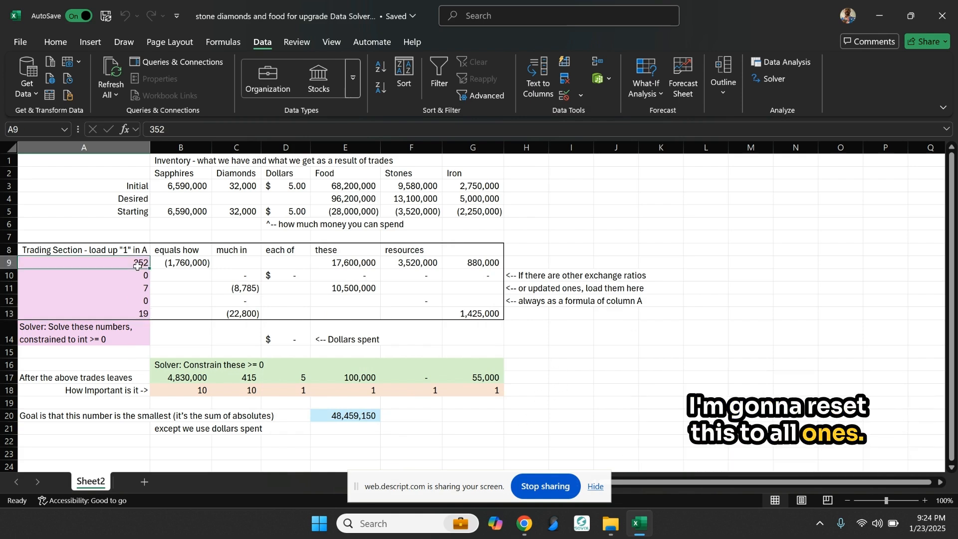
pyautogui.write('1')
pyautogui.press('Return')
pyautogui.write('1')
pyautogui.press('Return')
pyautogui.write('1')
pyautogui.press('Return')
pyautogui.write('1')
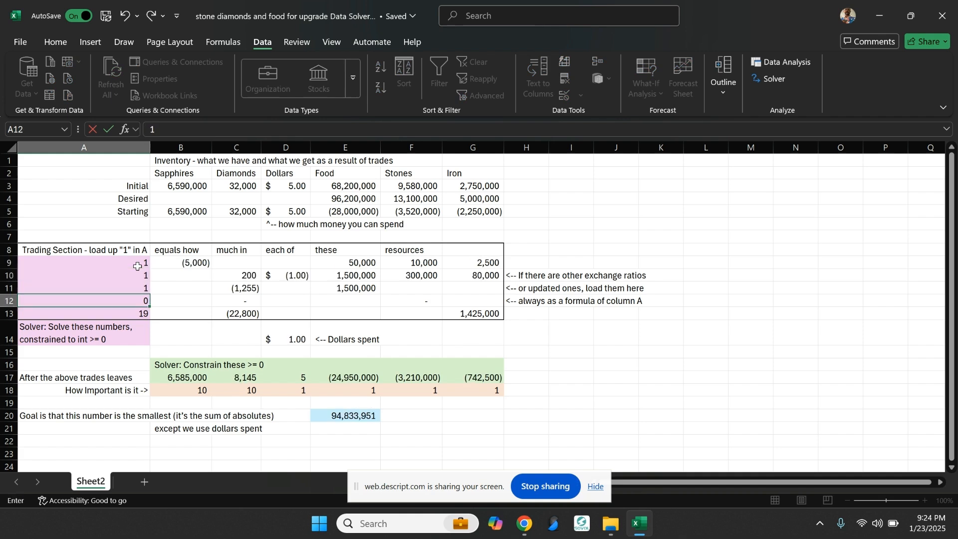
pyautogui.press('Return')
pyautogui.write('1')
pyautogui.press('Return')
pyautogui.press('Up')
pyautogui.press('Up')
pyautogui.hotkey('ctrl', 's')
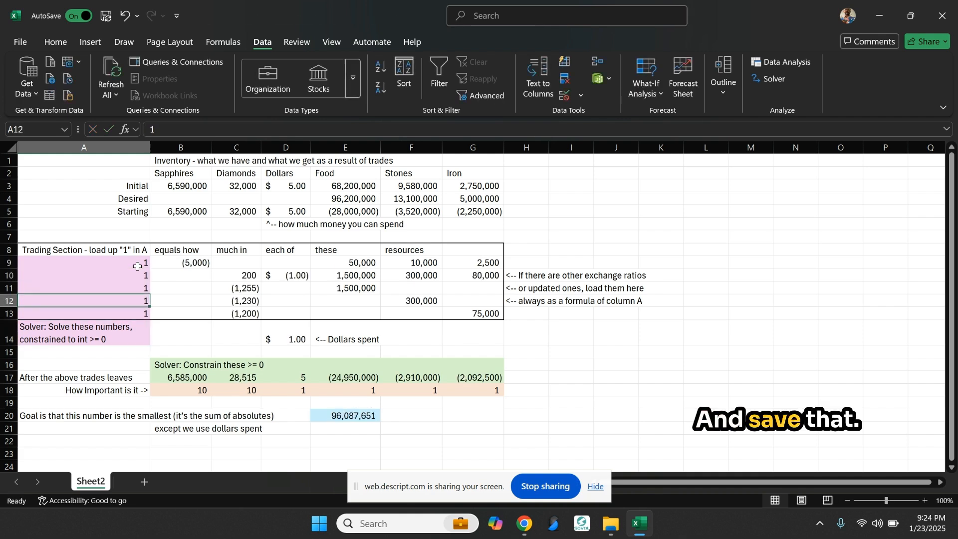